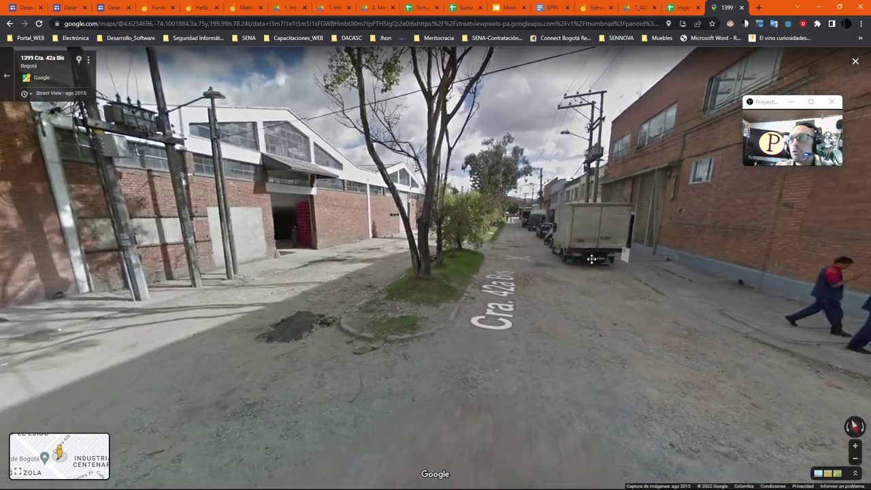
- Look around the street intersection in Street View, including the warehouses and the corner building
left_click_drag(589, 253, 771, 238)
key("Left")
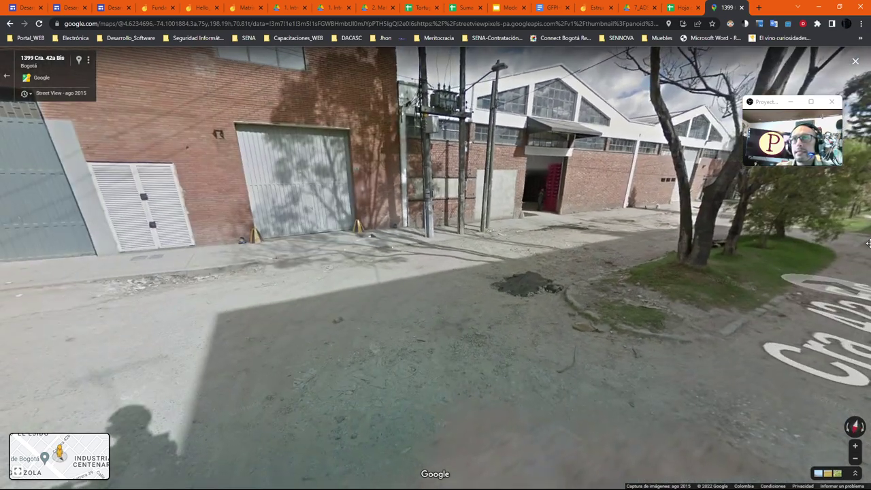
key("Left")
left_click(336, 243)
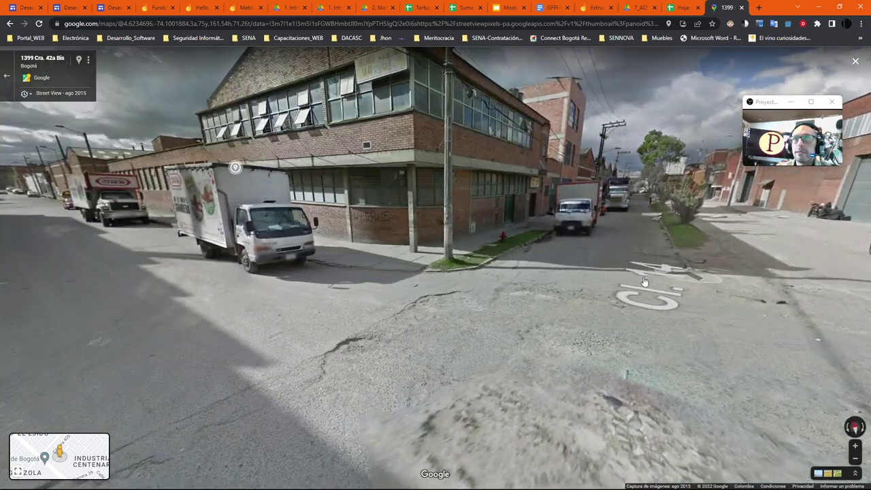
left_click(175, 293)
left_click_drag(743, 283, 227, 191)
- Switch to the Tortuga spreadsheet and complete the 0,3 entry in cell D1
key("ctrl+4")
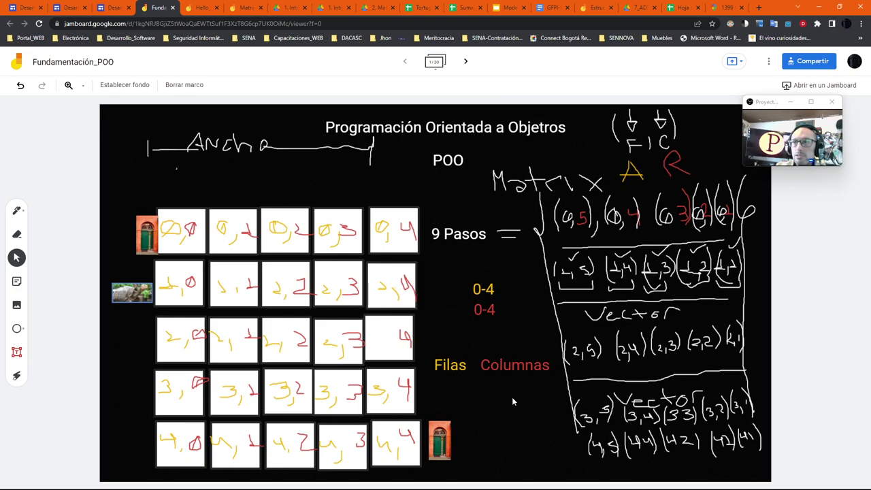
key("ctrl+Tab")
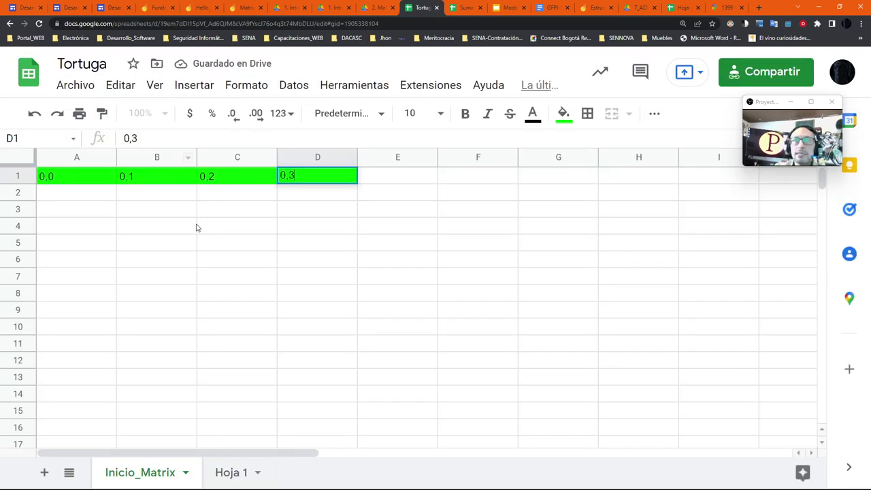
left_click(193, 213)
- Go through the index cells A1 to D1 of the green row one by one
left_click(57, 181)
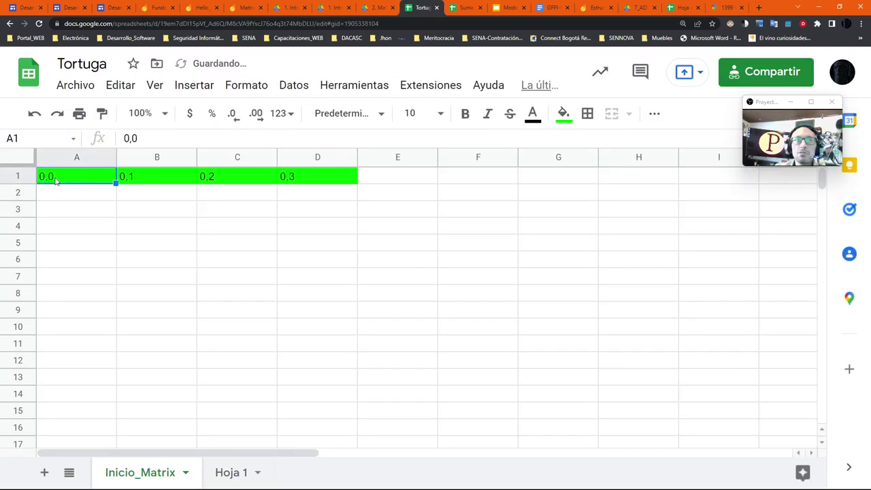
left_click(193, 181)
left_click(273, 181)
left_click(298, 180)
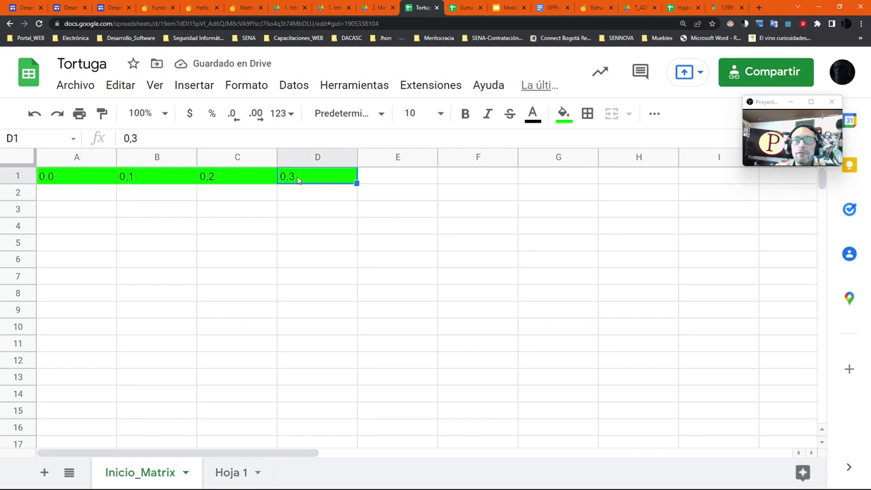
left_click(92, 180)
left_click(147, 180)
left_click(234, 185)
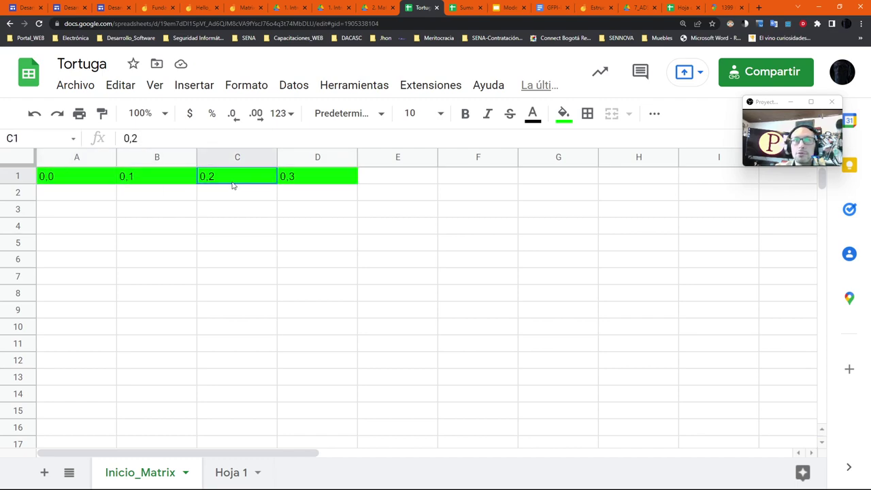
left_click(293, 184)
- Fill cells A7:C7 with red and enter 0,1, 0,2 and 0,3 in them
left_click_drag(84, 282, 262, 279)
left_click(564, 113)
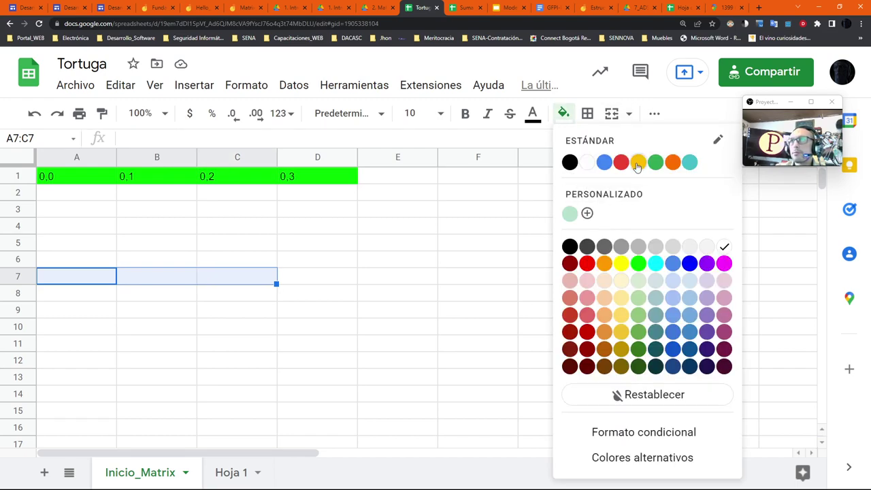
left_click(614, 165)
- Fill cells A12:B12 with yellow and enter 0,1 and 0,2 in them
left_click_drag(156, 360, 77, 360)
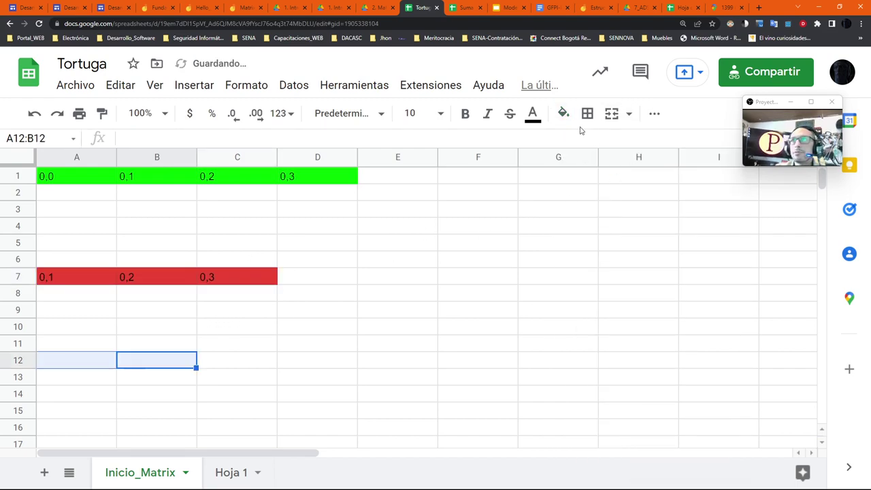
left_click(563, 113)
left_click(638, 162)
left_click(85, 283)
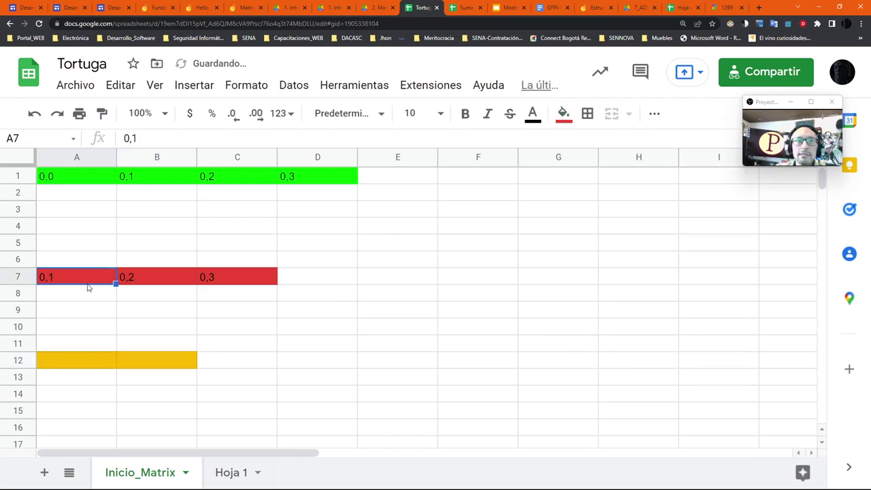
left_click(81, 355)
type("0,1")
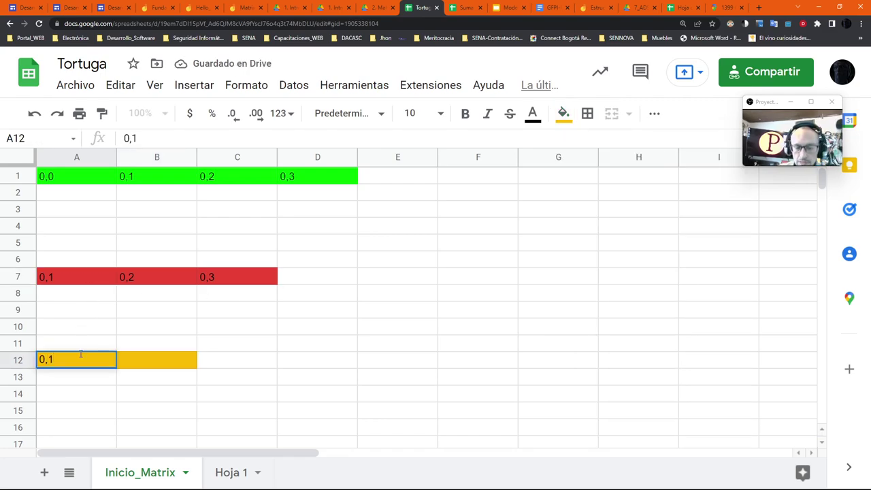
key("Tab")
type("0,2")
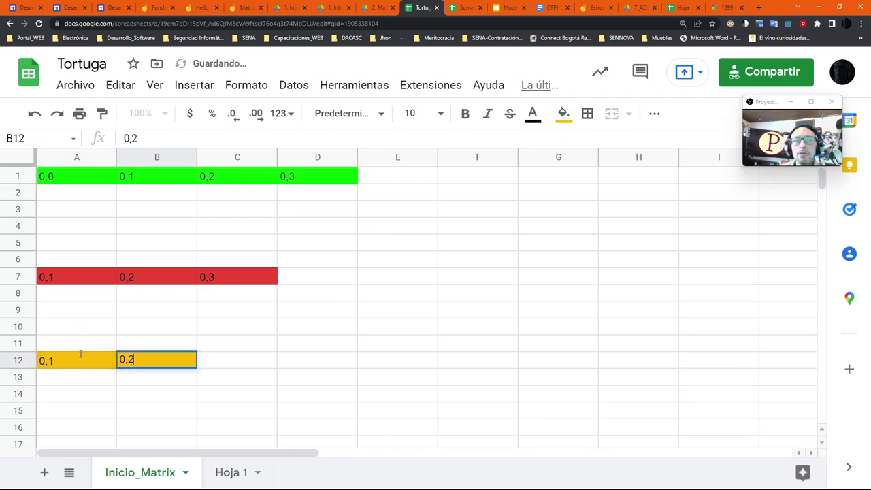
key("Return")
- Give cell A16 a red fill and enter 0,0 in it
scroll(41, 354, "down", 3)
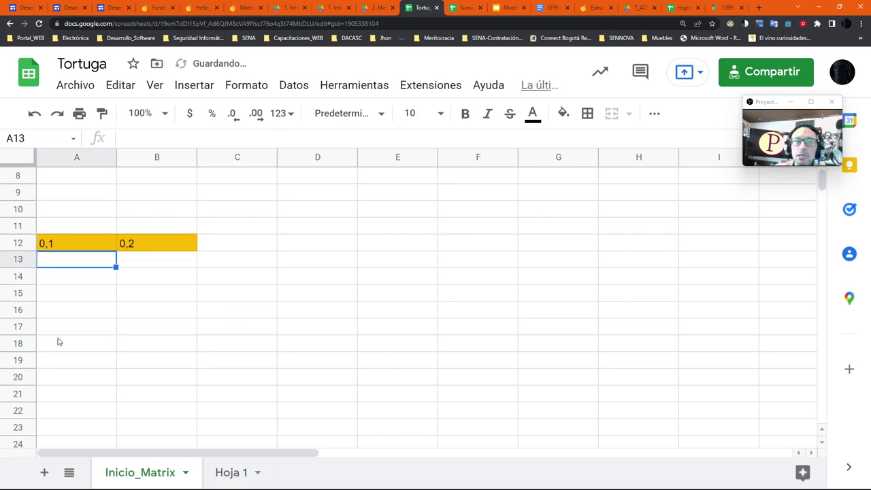
left_click(72, 317)
key("ctrl+v")
scroll(122, 350, "up", 1)
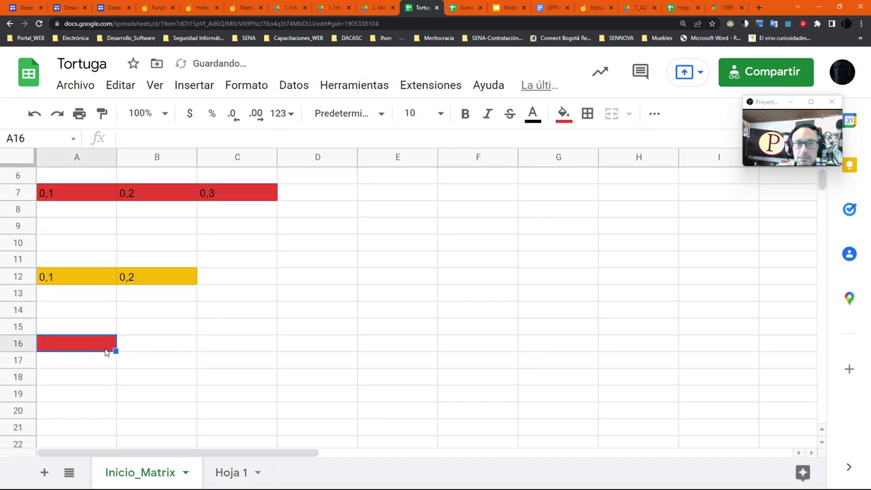
type("0")
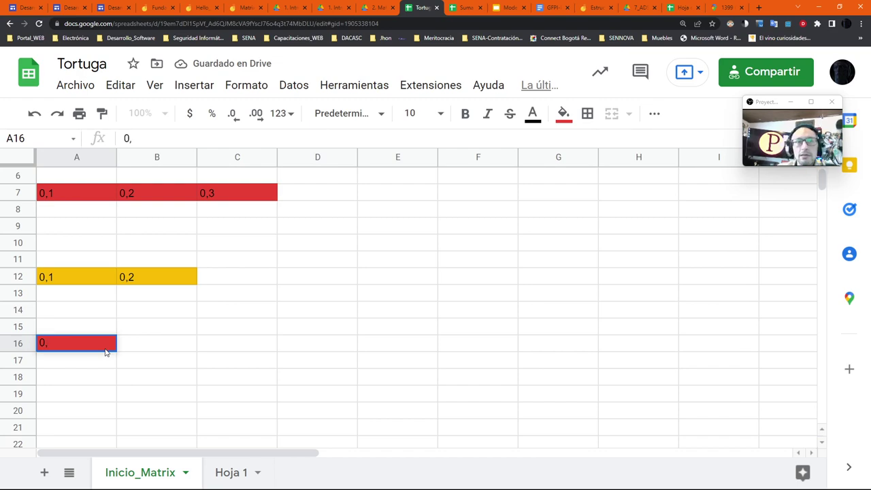
type(",0")
key("Return")
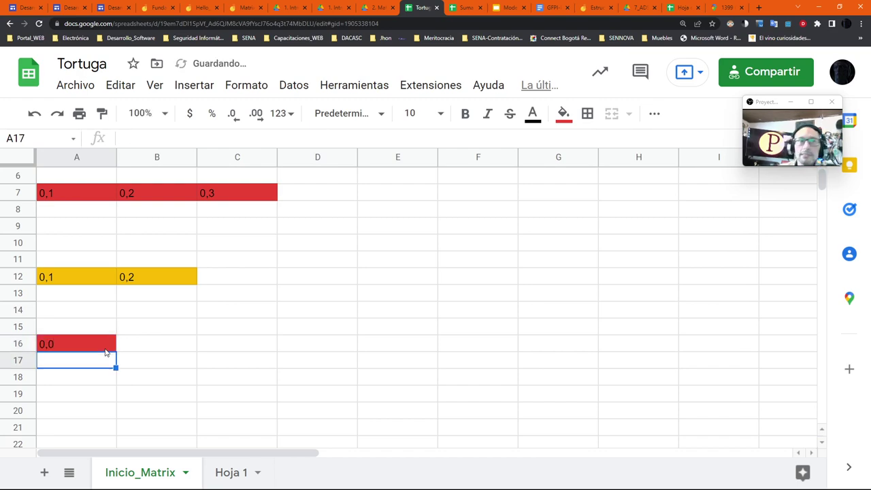
- Try moving the red 0,0 cell from A16 to B16, and undo the move
left_click(54, 347)
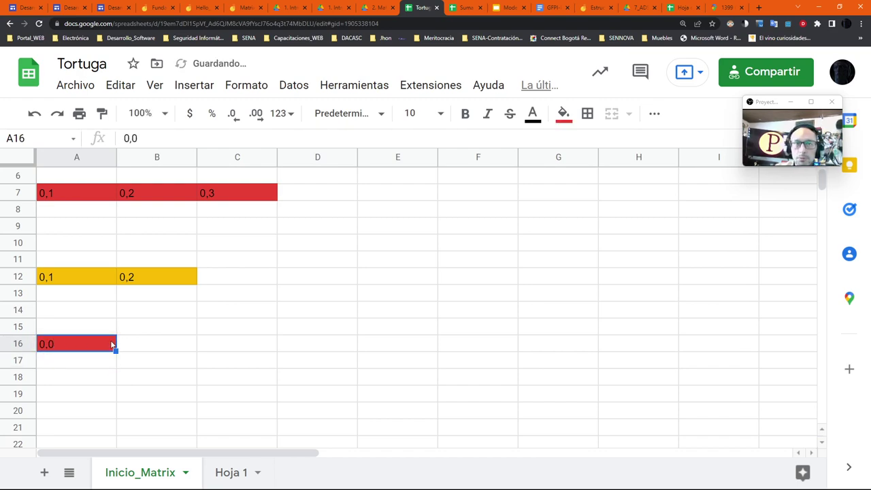
left_click_drag(112, 344, 192, 343)
key("ctrl+z")
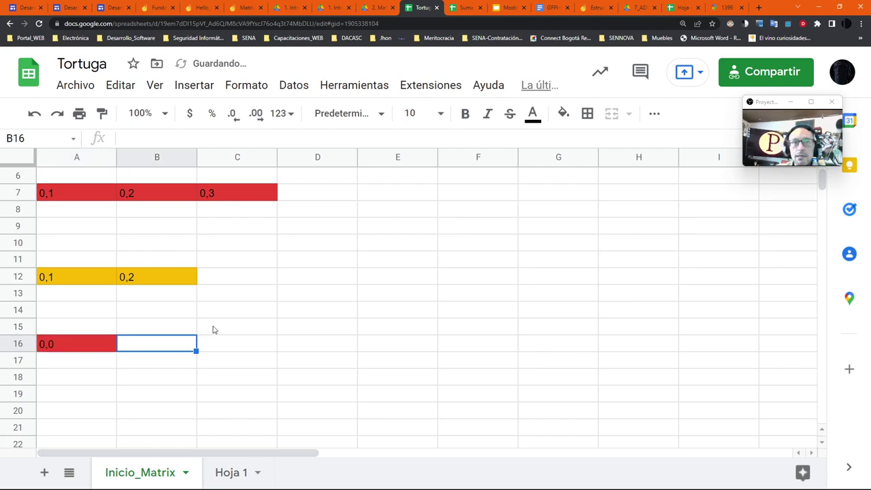
- Start a list of data types in C15:C17 with int, double and float
left_click(238, 327)
type("int")
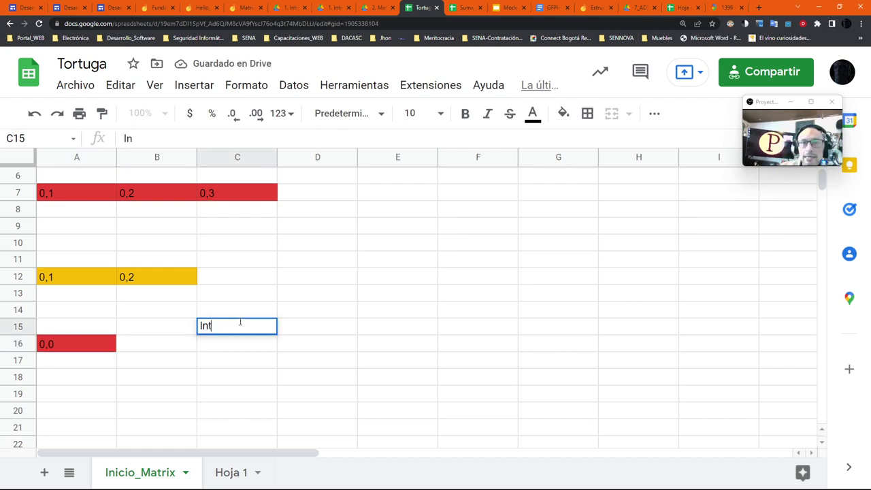
key("Return")
type("double")
key("Return")
type("float")
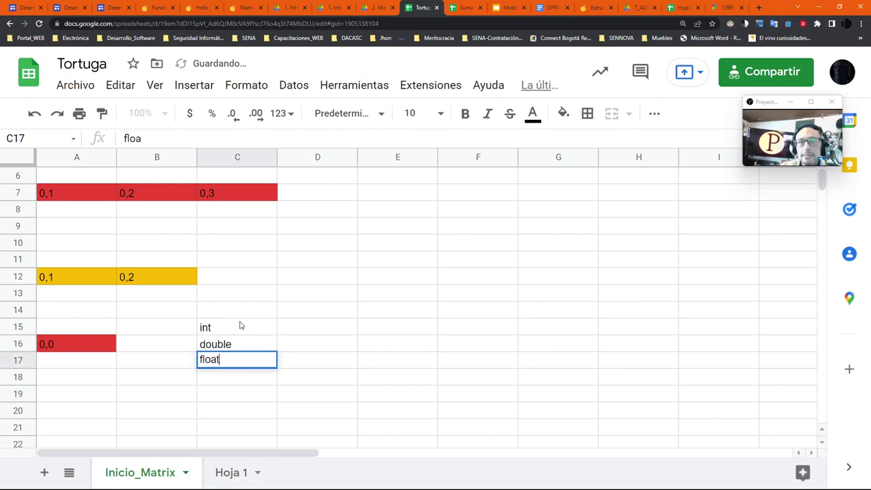
key("Return")
- Continue the data type list in C18:C20 with byte, shor and long
type("byte4")
key("BackSpace")
key("Return")
type("shor")
key("Return")
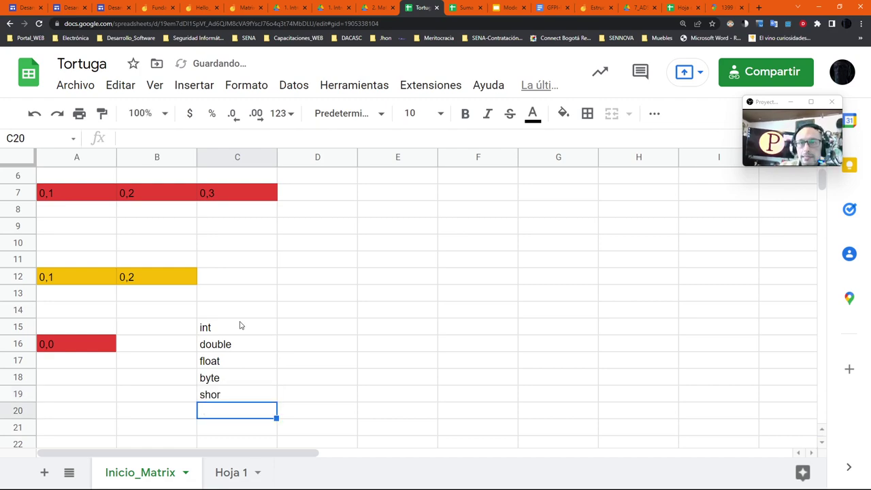
type("long")
key("Return")
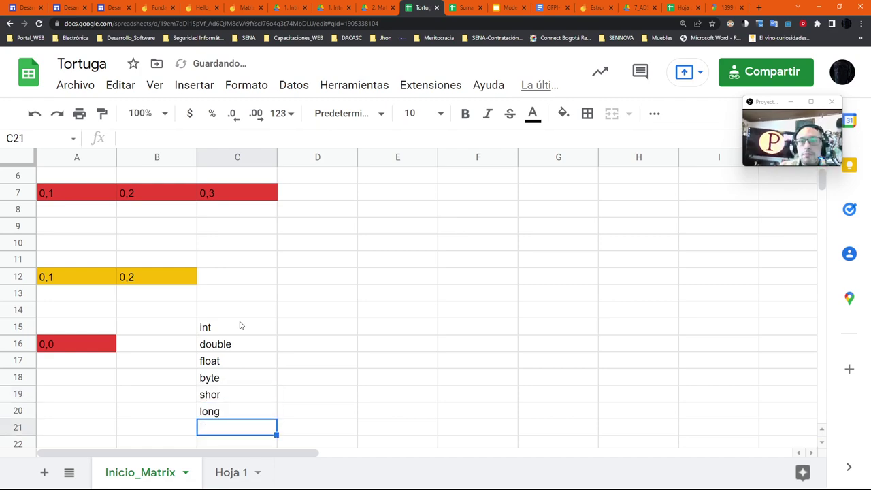
- Complete the data type list in C21:C23 with char, String and booleane
type("char")
key("Return")
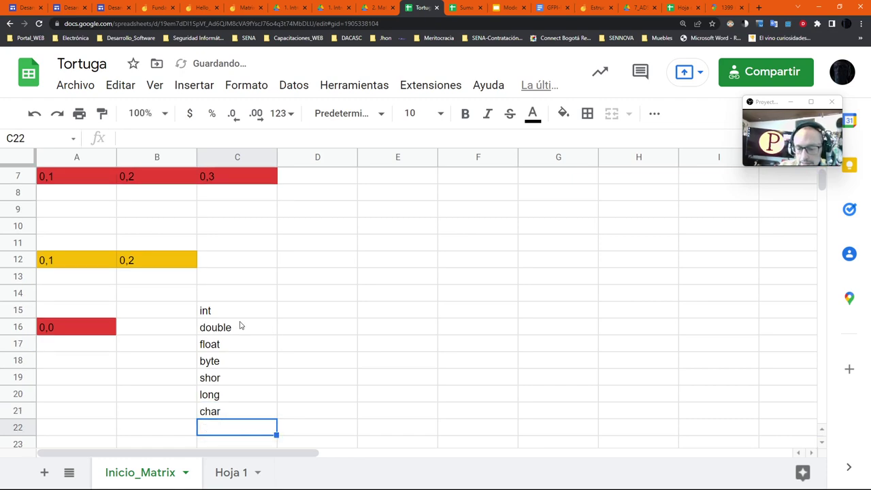
type("String")
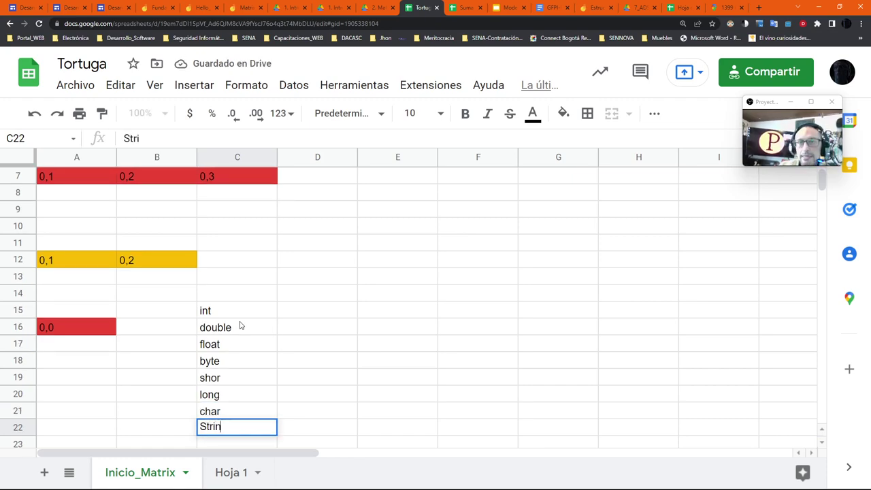
key("Return")
left_click_drag(240, 311, 242, 314)
left_click(234, 330)
scroll(253, 437, "down", 1)
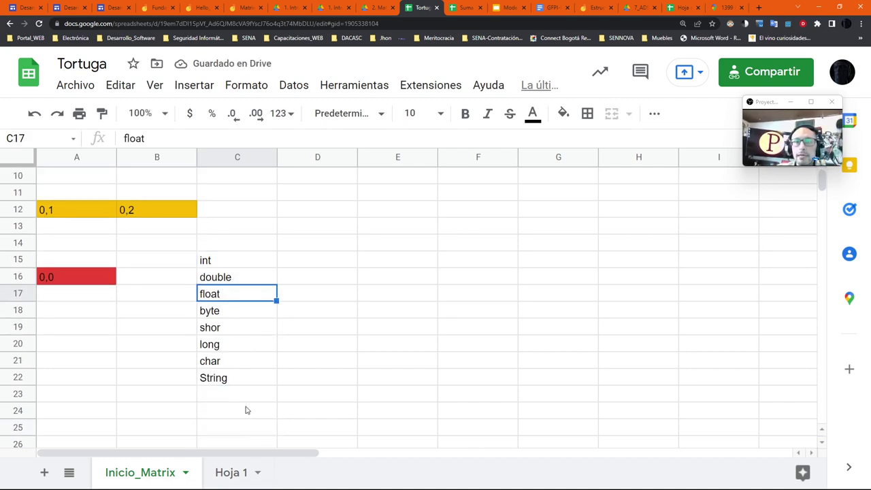
left_click(245, 401)
type("booleane")
key("Return")
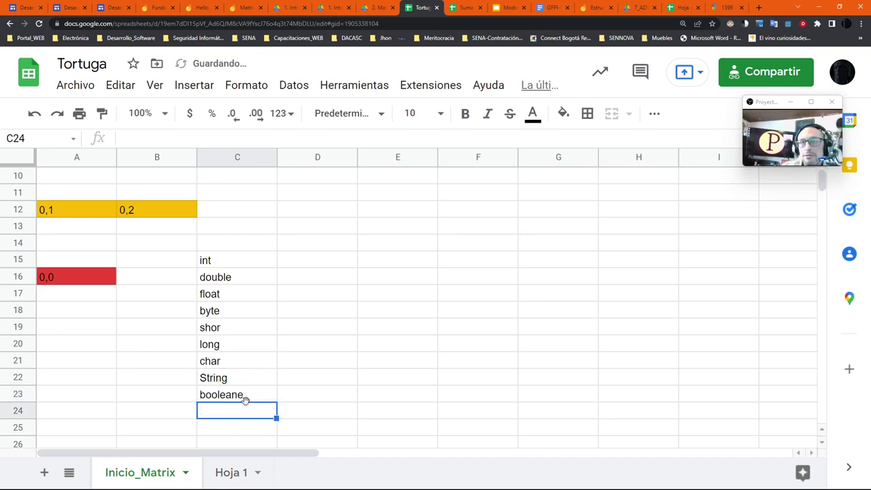
- Go back up through the data type list in column C and review the coloured rows above it
key("Up")
key("Up")
key("Up")
key("Up")
key("Up")
key("Up")
key("Up")
key("Up")
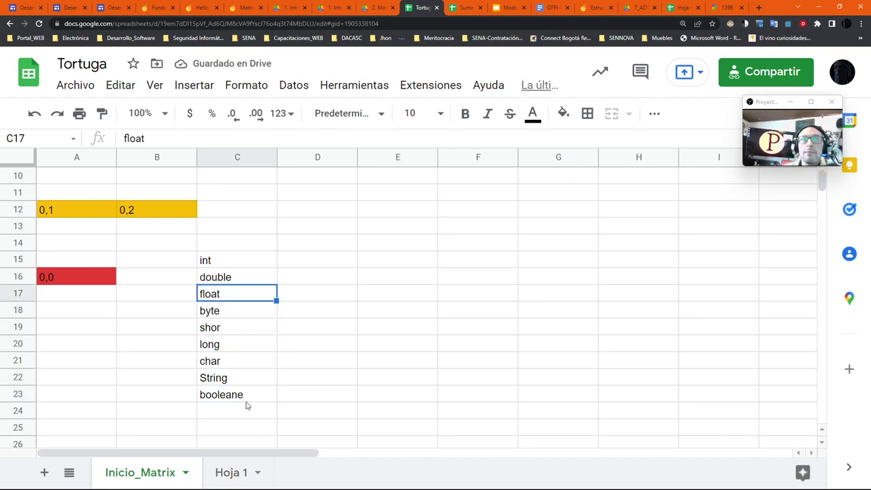
key("Up")
key("Up")
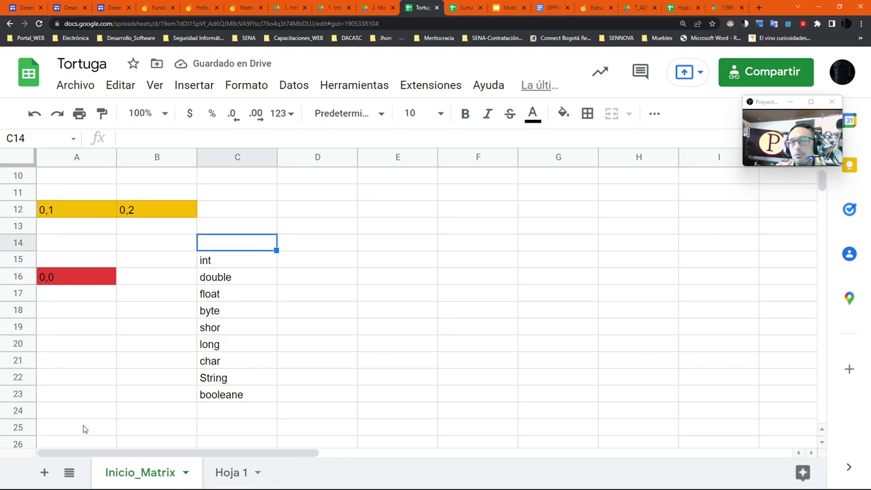
scroll(145, 324, "up", 3)
scroll(306, 339, "down", 3)
scroll(313, 357, "up", 3)
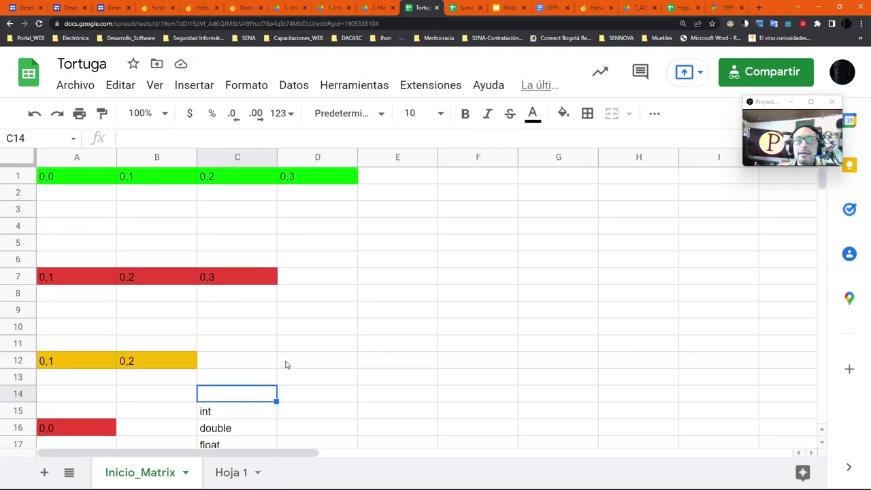
- Assign values to the green row's indices, making A1:D1 read 0,0 = 1, 0,1 = 2, 0,2 = 3 and 0,3 = 4
left_click(87, 182)
double_click(84, 174)
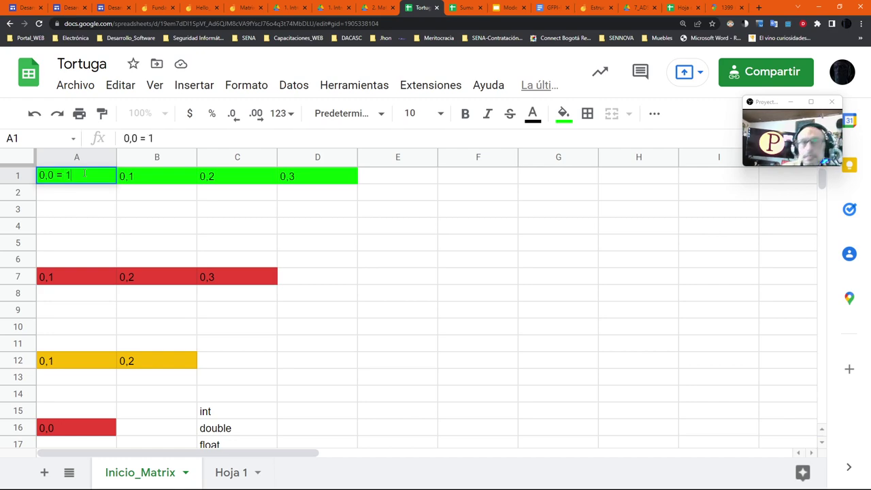
double_click(168, 175)
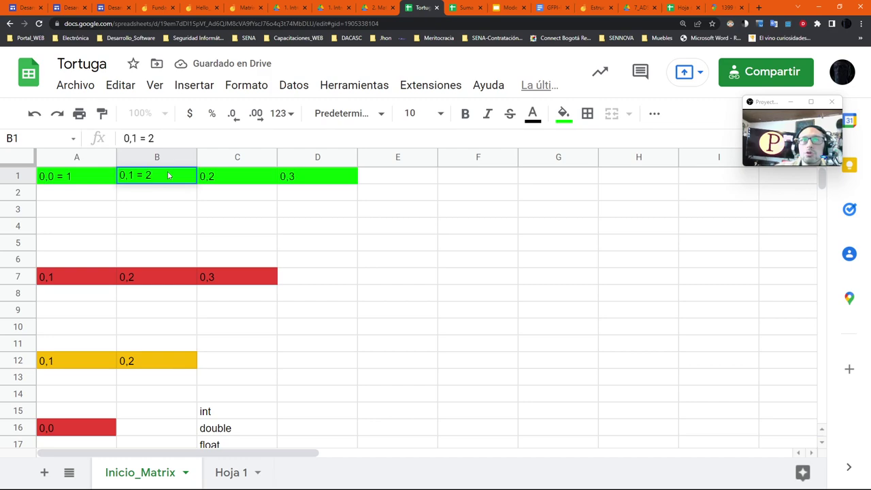
double_click(238, 181)
type("= 3")
key("Return")
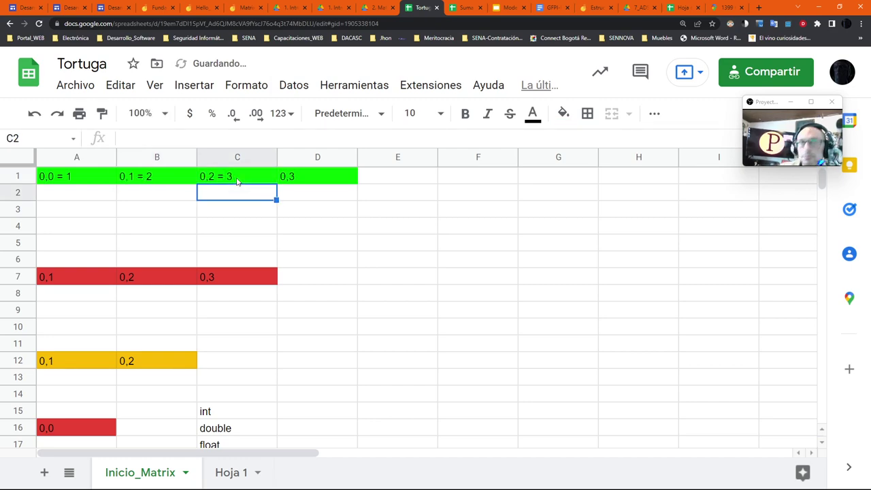
double_click(320, 179)
type("= 4")
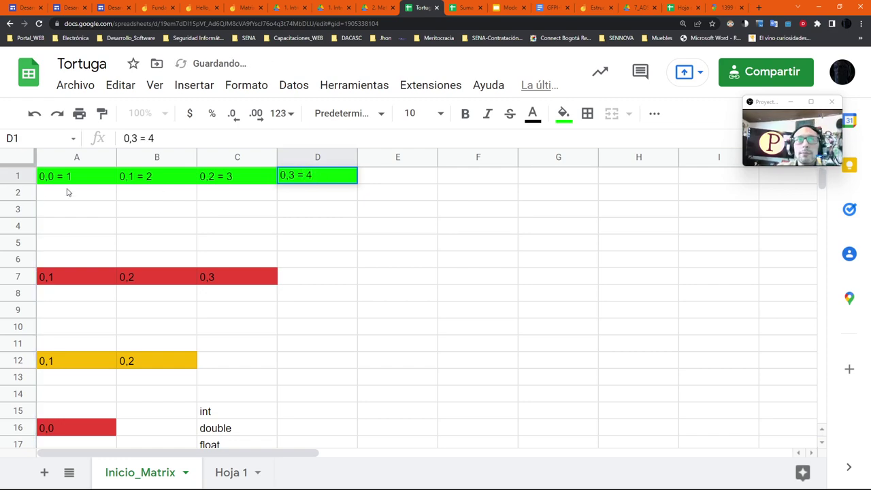
- Label the green row by entering Vector A in F1
left_click(68, 181)
left_click(348, 181)
double_click(473, 177)
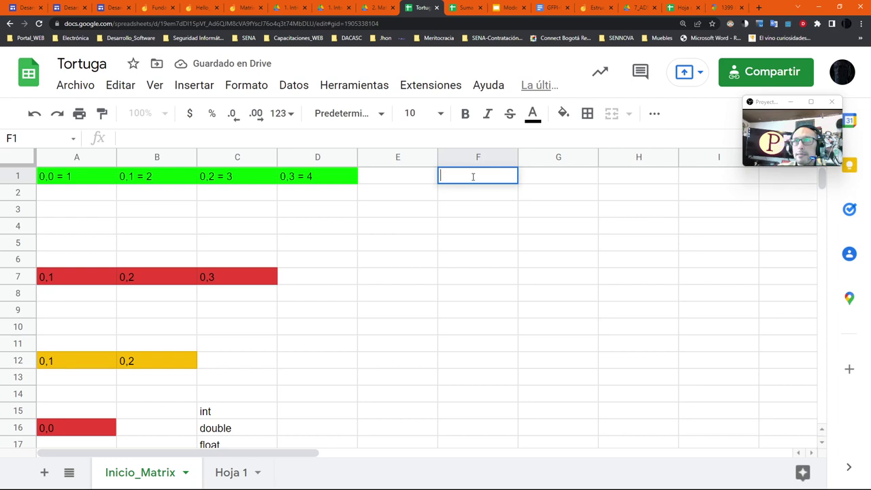
type("Vector A")
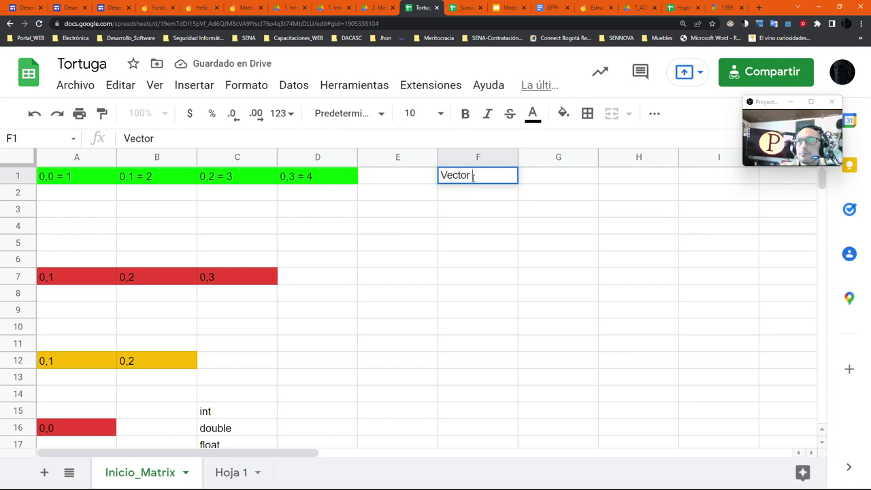
key("Return")
left_click(473, 177)
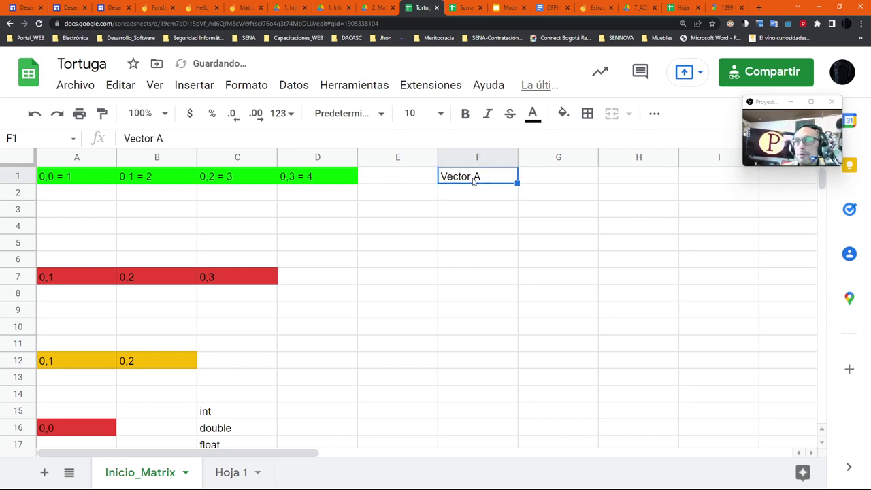
- Describe Vector A's contents with Enteros in G1 and int in H1
left_click(525, 176)
type("Enteros")
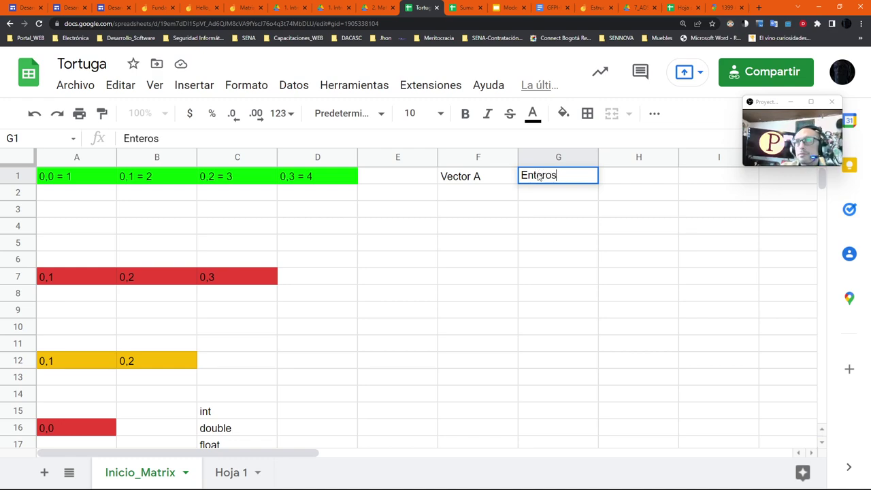
key("Tab")
type("int")
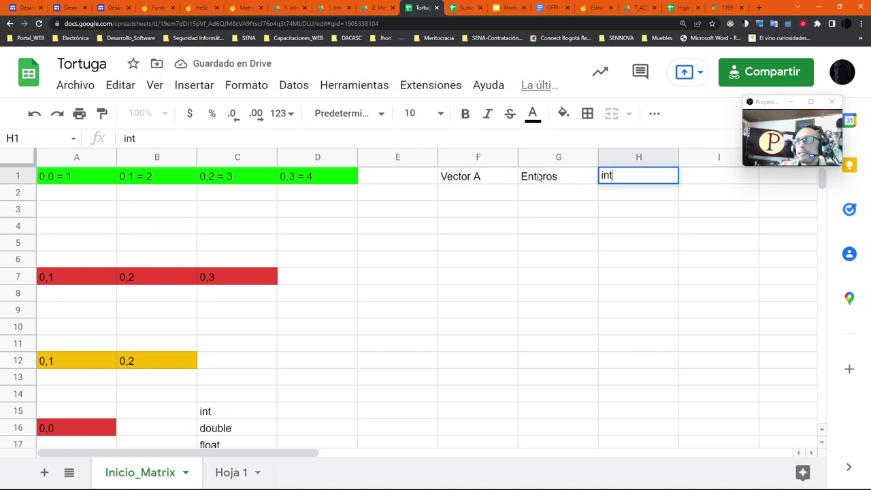
key("Return")
- Assign values to the red row's indices, making A7:C7 read 0,1 = a, 0,2 = $ and 0,3 = a
left_click(86, 277)
double_click(86, 276)
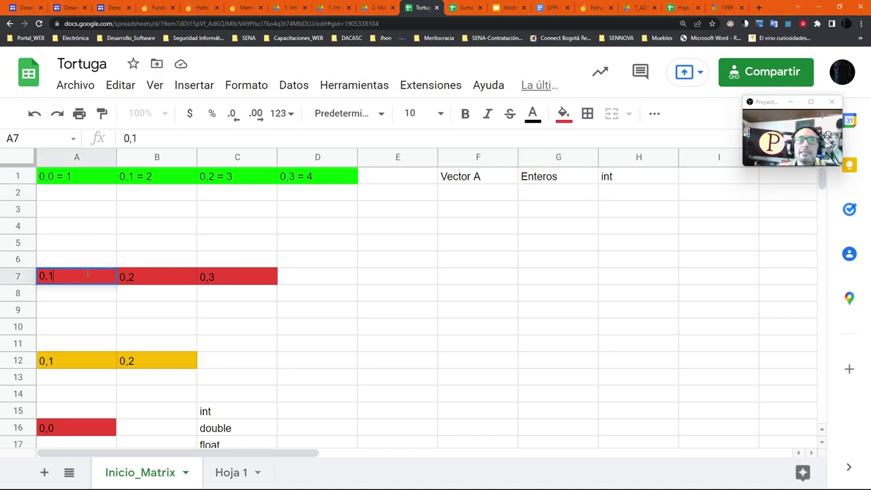
type("= a")
key("Tab")
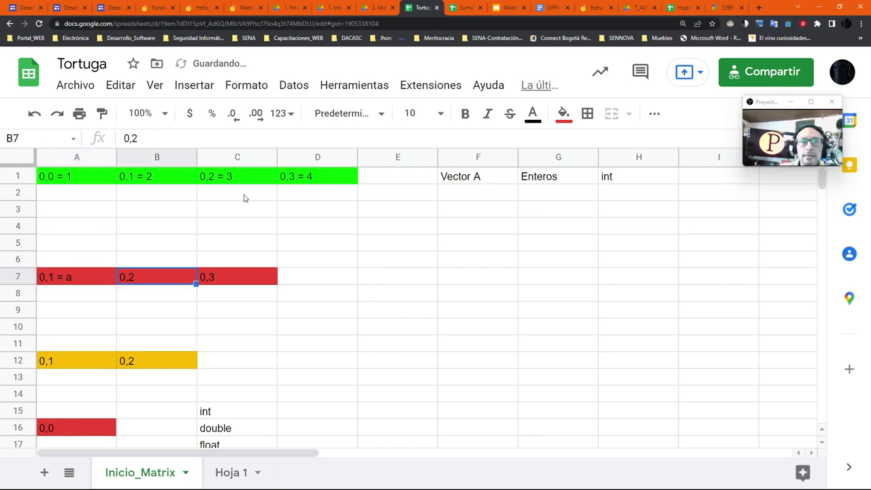
double_click(149, 276)
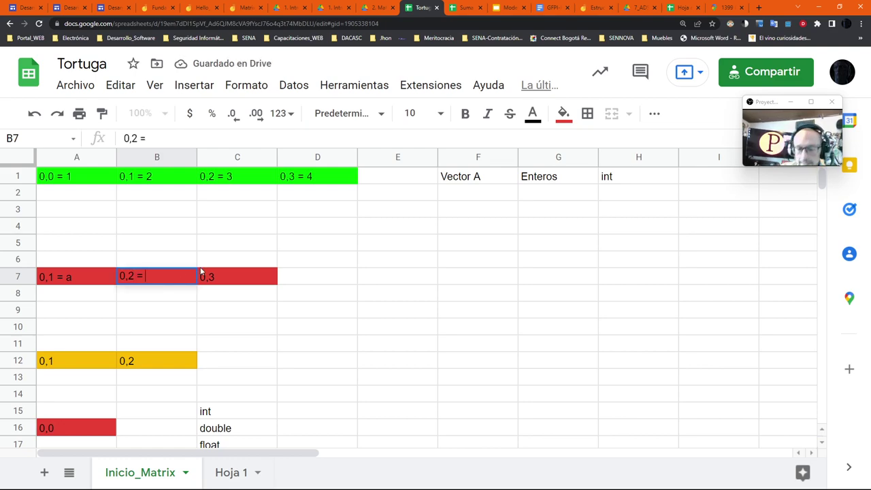
type("0,2 = $")
left_click(224, 276)
double_click(236, 276)
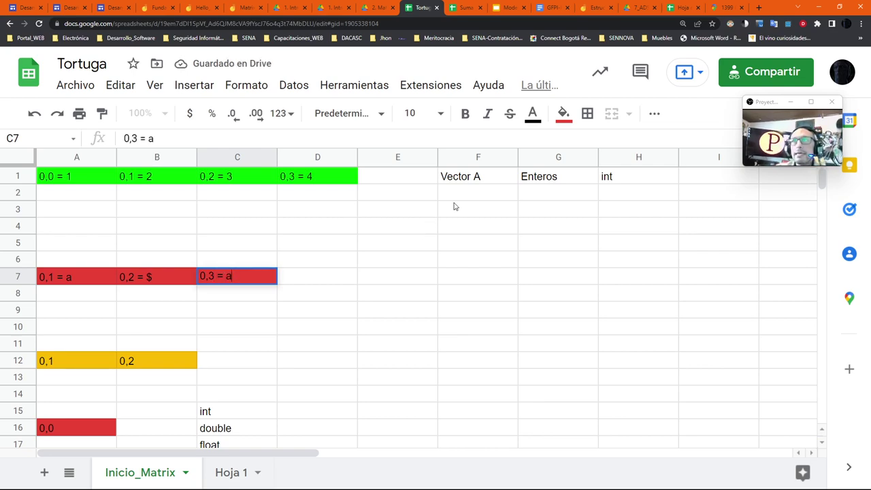
- Fill the Vector A label in F1 with the same bright green as its row
left_click(466, 177)
left_click(564, 113)
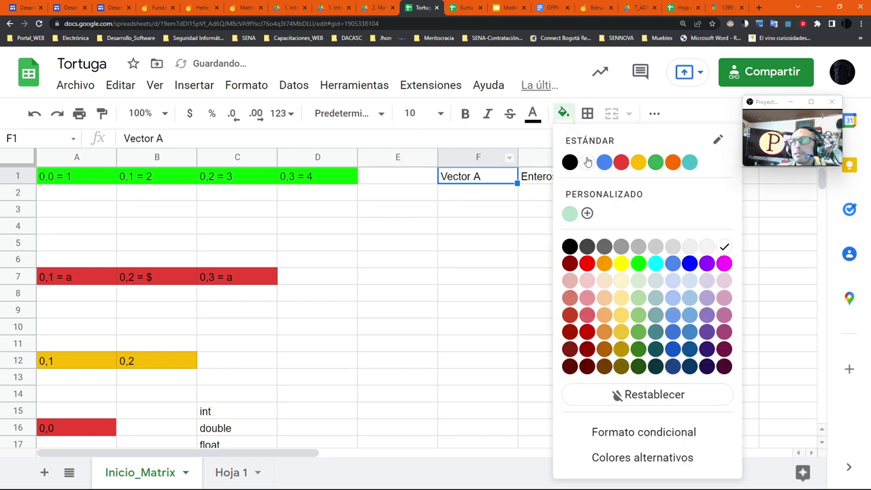
left_click(639, 264)
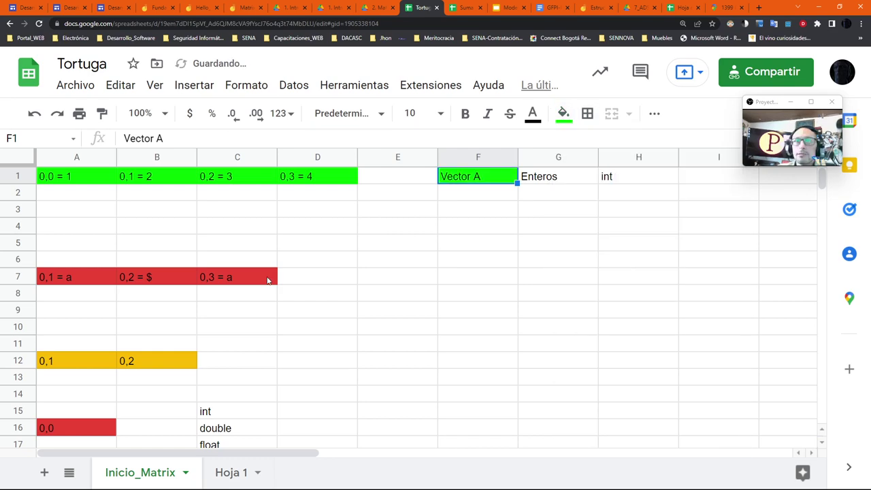
- Fill F7 with the red of row 7's vector and enter the label Vector B in it
left_click(268, 280)
left_click(564, 113)
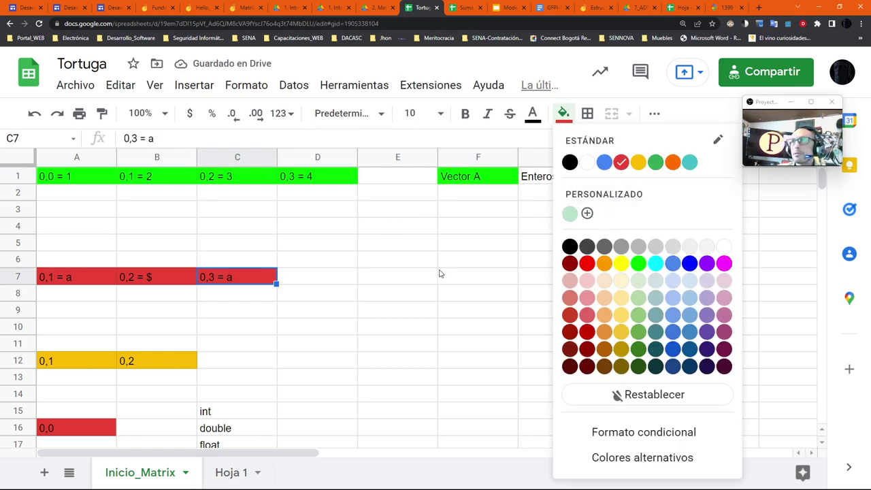
left_click(470, 275)
left_click(564, 113)
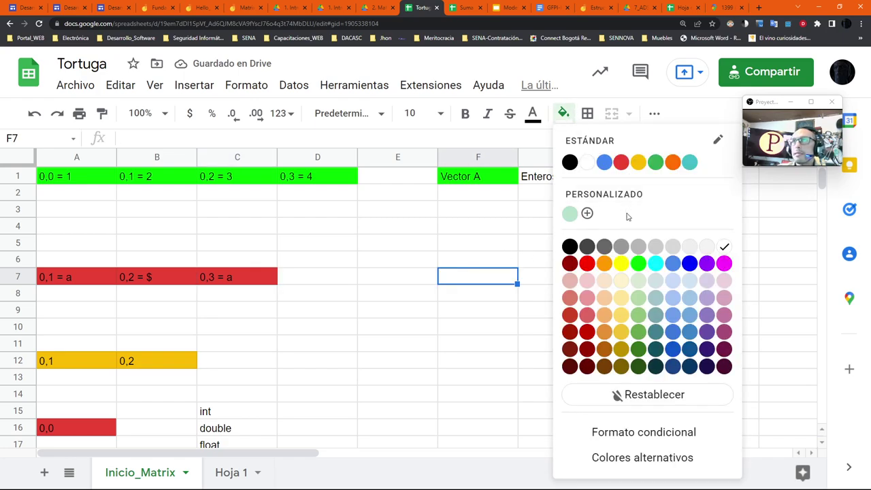
left_click(622, 163)
double_click(484, 278)
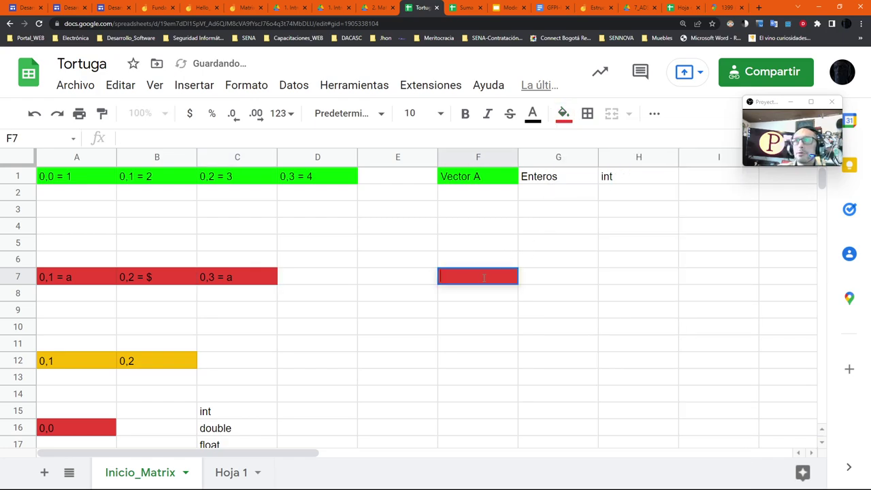
type("Vector B")
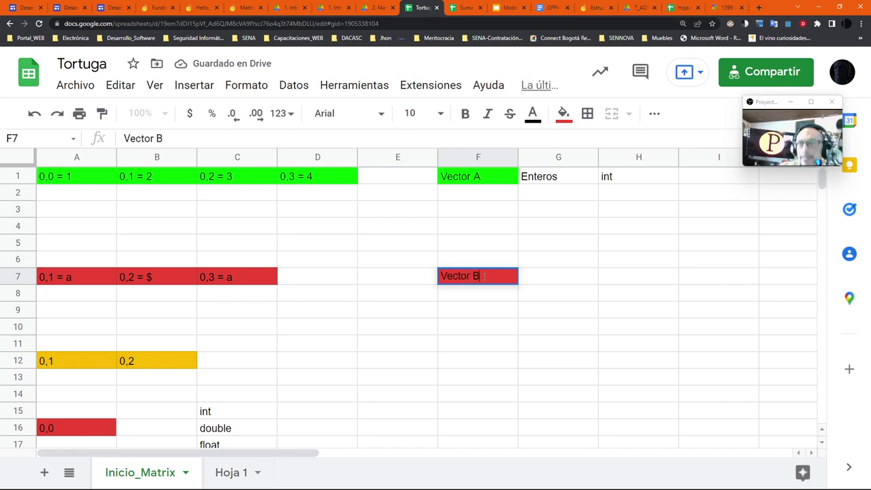
key("Tab")
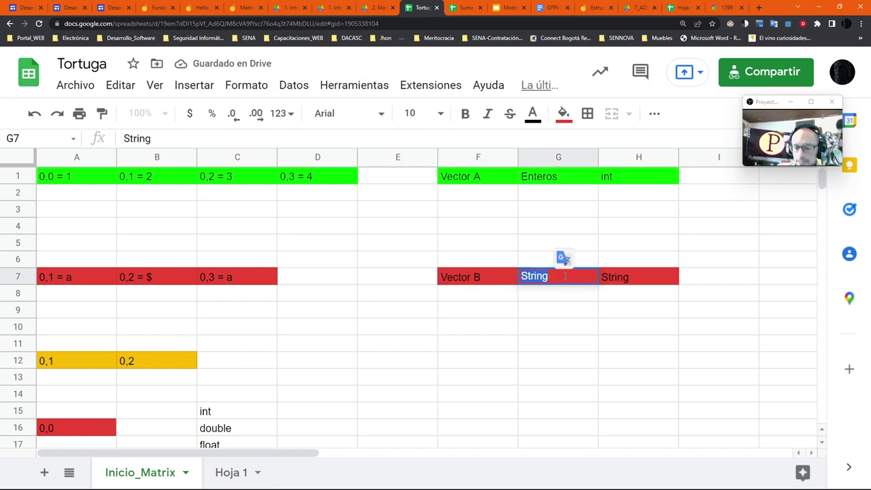
- Replace the text in G7 with Cadena de Caracteres and widen column G to fit it
type("Cadena")
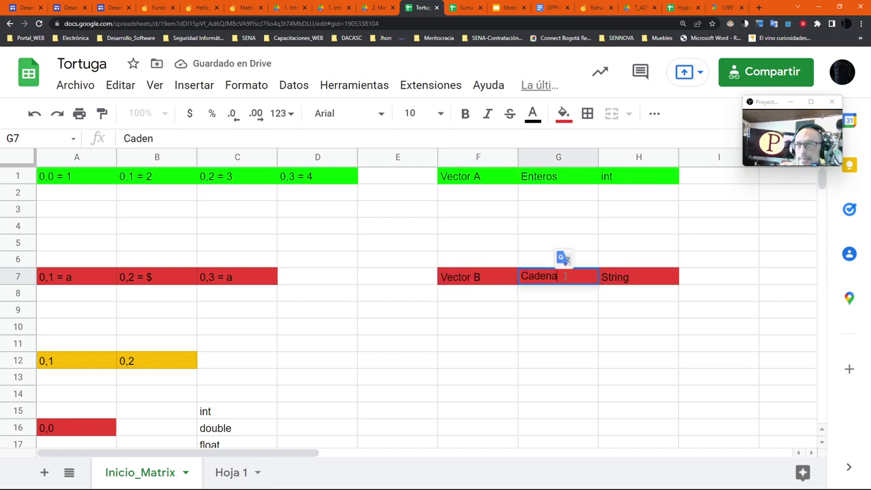
type(" de Caracter")
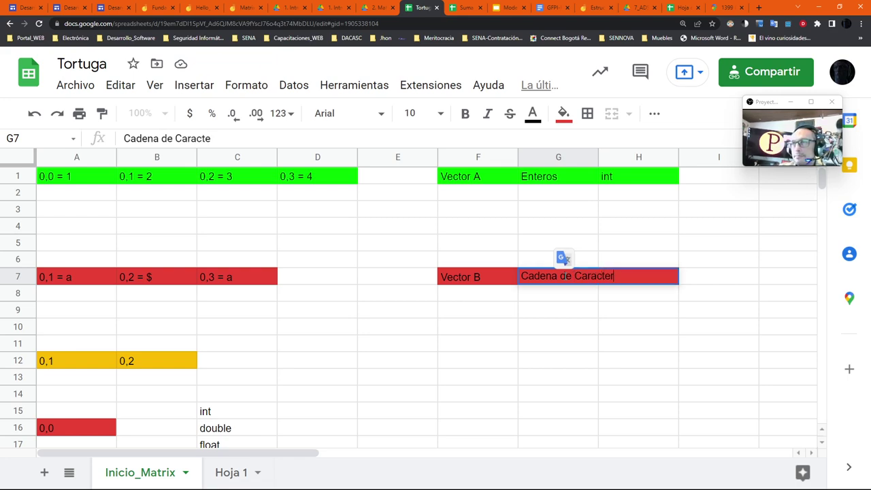
type("es\\")
key("Return")
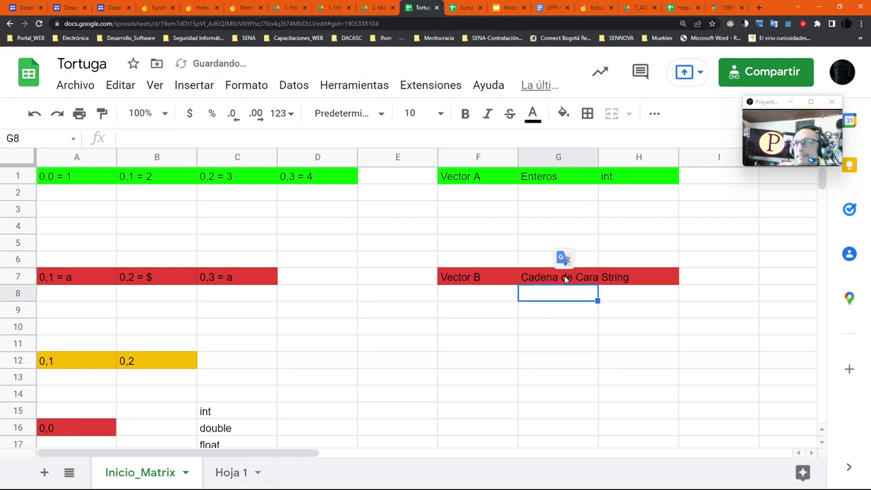
left_click_drag(598, 157, 647, 158)
- Compare the value assigned in A7 with the data type given for Vector B in H7
left_click(82, 281)
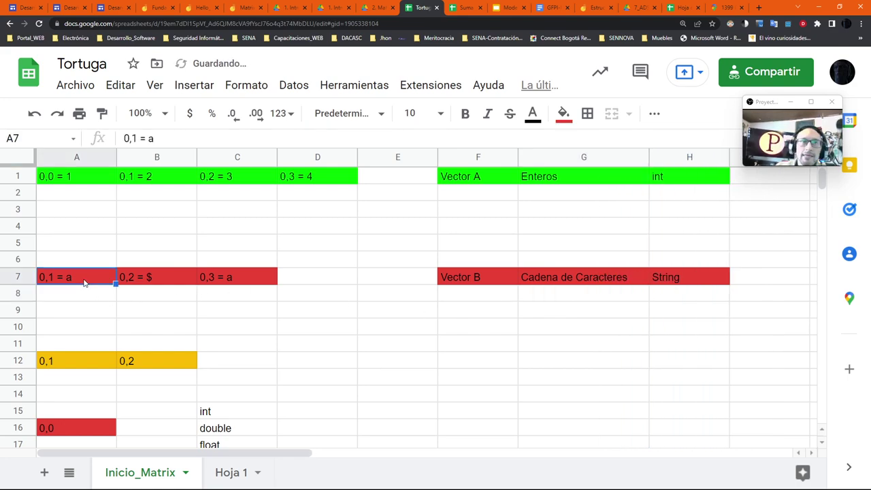
left_click(82, 281)
left_click(82, 280)
left_click(81, 281)
left_click(81, 281)
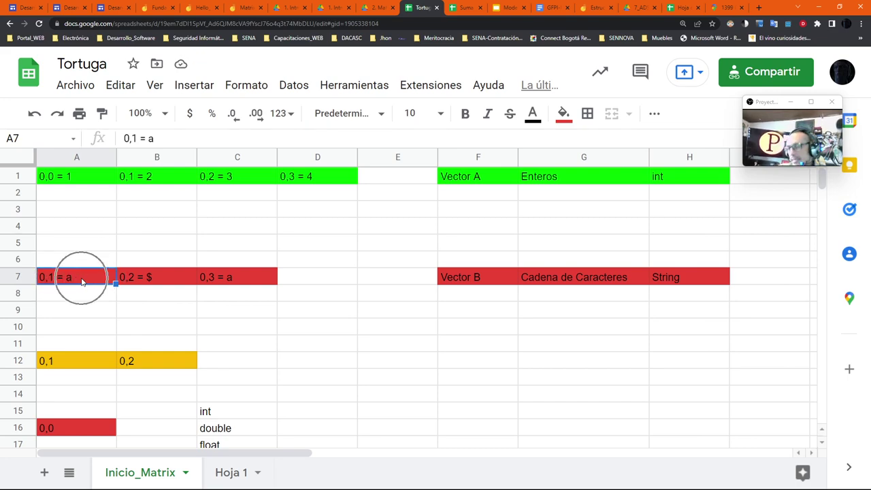
left_click(662, 286)
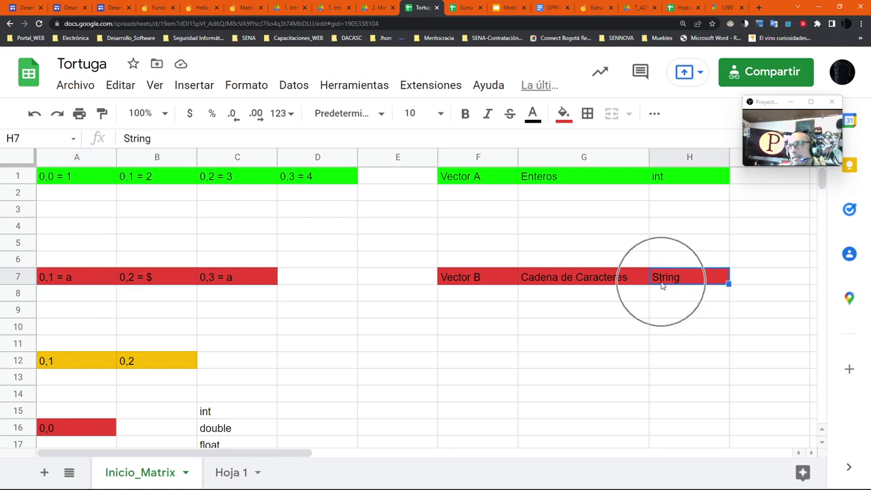
left_click(661, 286)
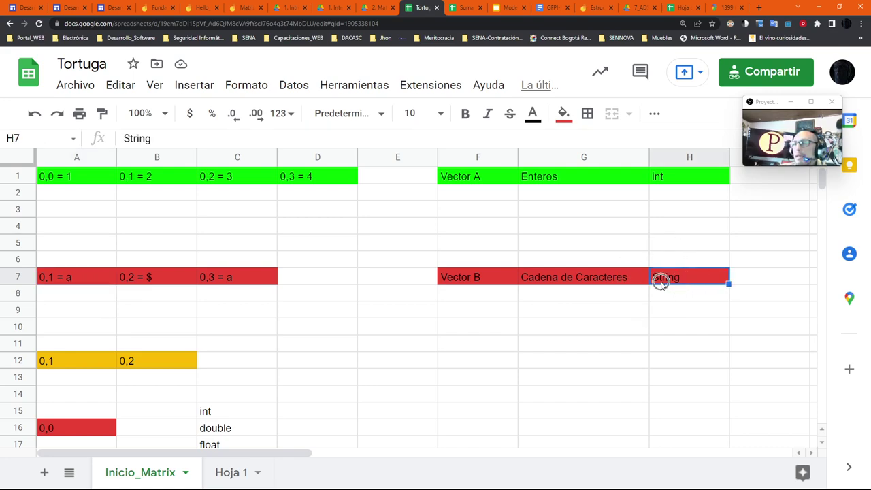
left_click(662, 286)
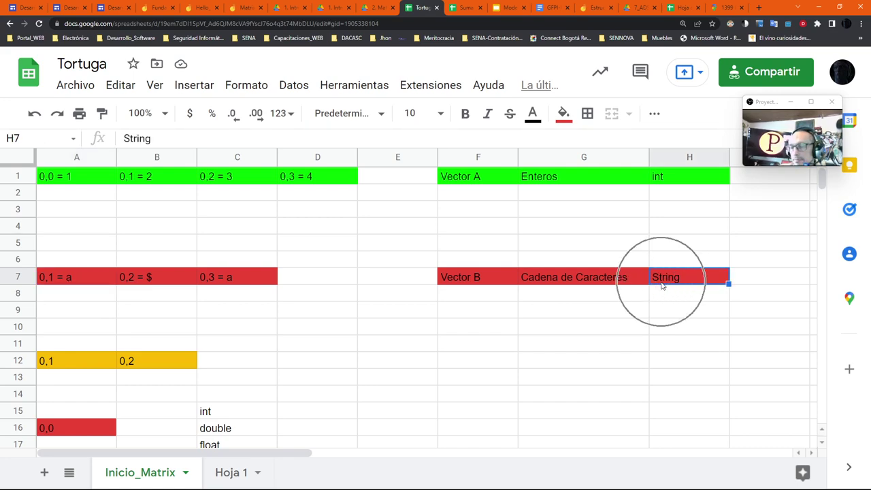
- Change Vector B's description to Un solo Caracter in G7 and its data type to Char in H7
triple_click(584, 281)
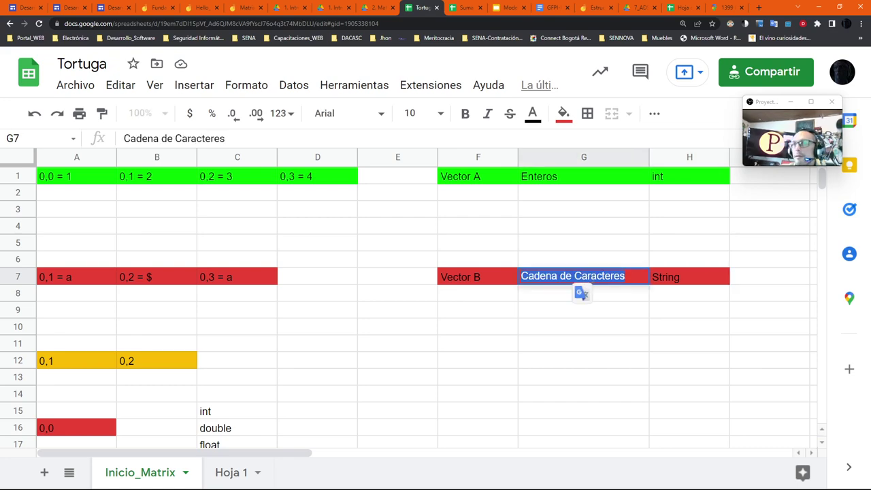
scroll(212, 349, "down", 3)
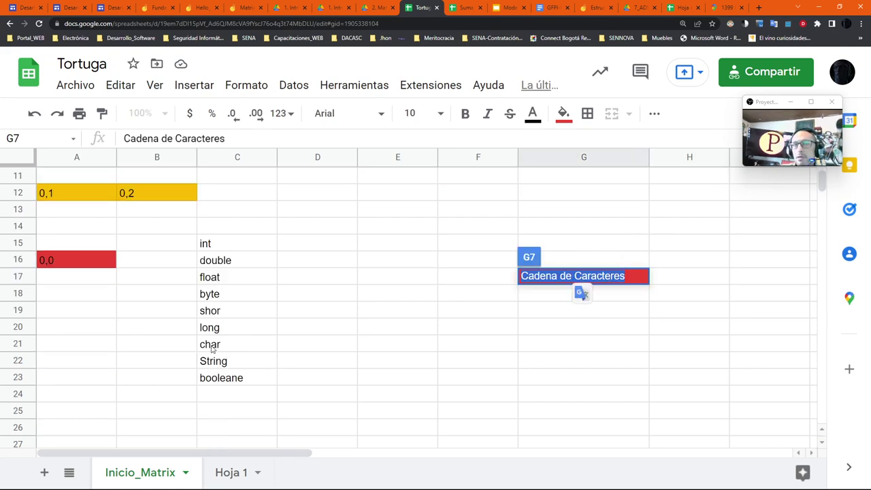
scroll(212, 349, "up", 3)
type("Un solo Caracter")
key("Tab")
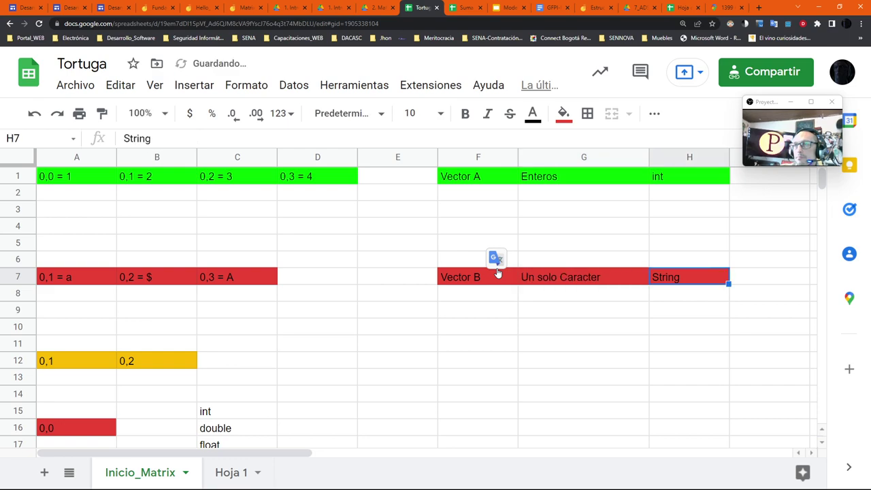
type("Char")
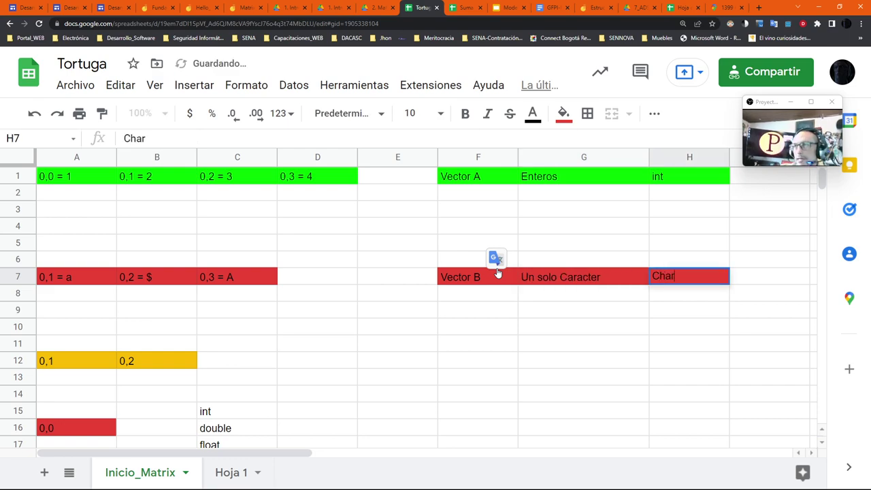
left_click(589, 361)
- Replace the yellow row's indices in A12 and B12 with two first names, correcting the spelling of the second
scroll(620, 422, "down", 2)
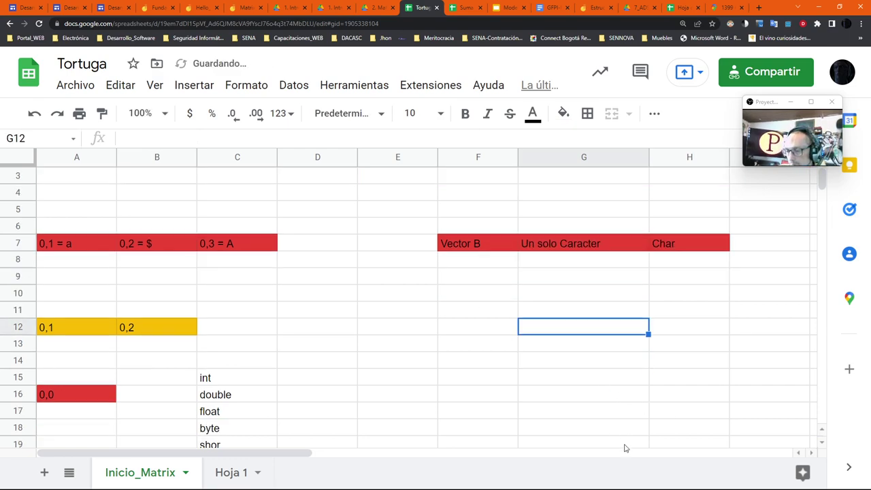
double_click(58, 279)
left_click_drag(68, 275, 15, 275)
type("Miguel")
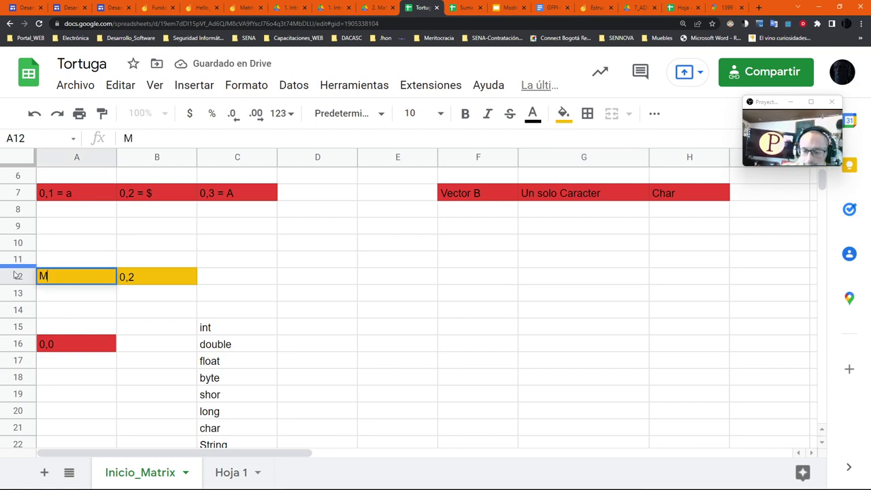
key("Tab")
type("Angfe")
key("BackSpace")
key("BackSpace")
type("ek")
key("Tab")
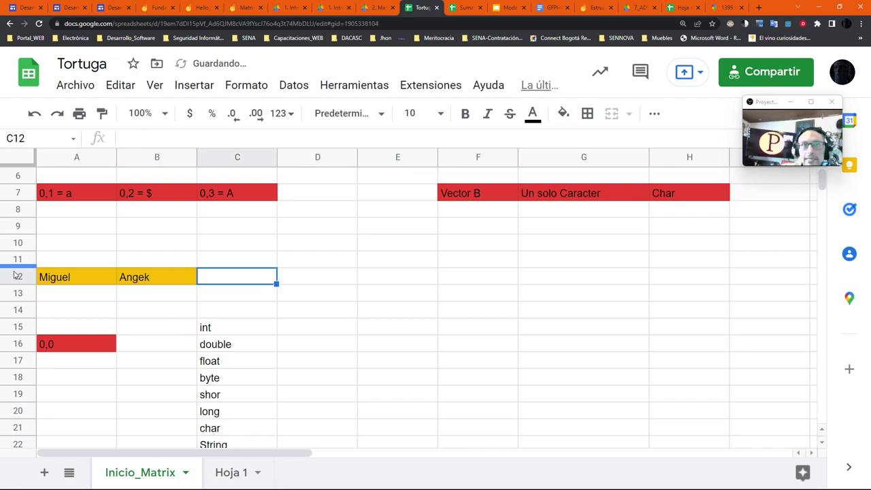
left_click(171, 282)
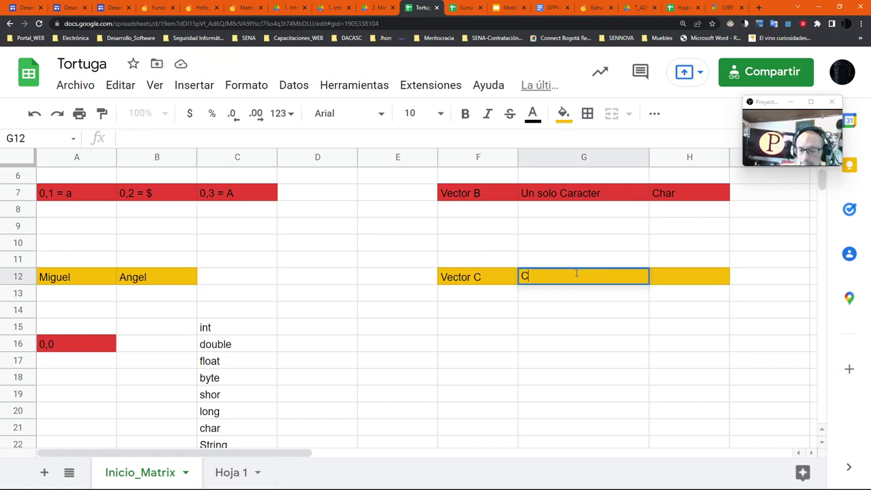
- Describe Vector C with Cadena de Caracteres in G12 and the data type String in H12
type("adena de Ca")
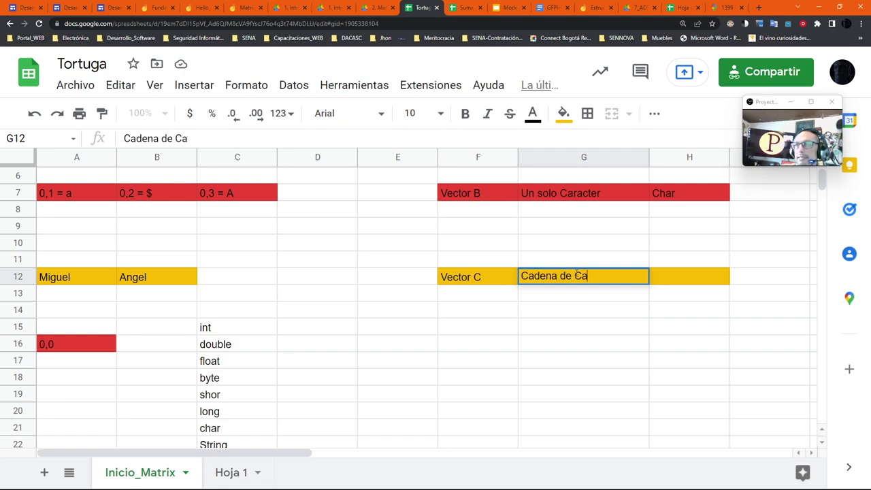
type("racteres")
key("Tab")
type("Str")
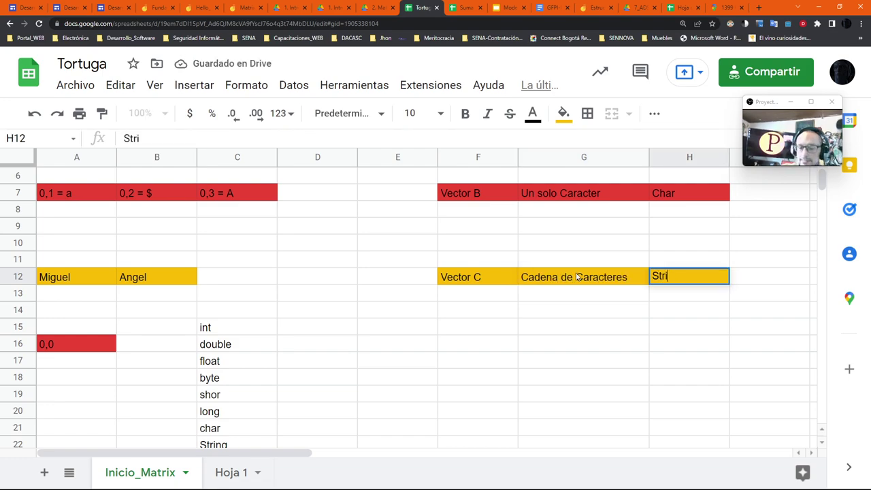
type("ing")
key("Return")
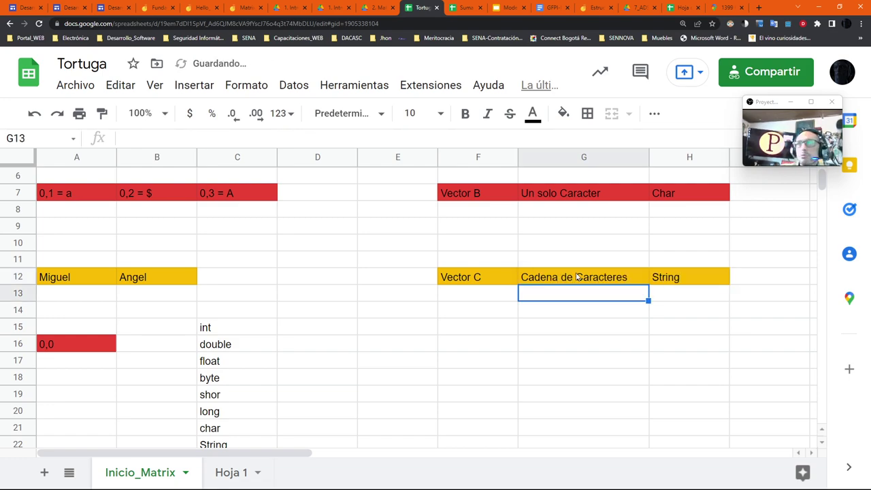
- Examine the name in A12 letter by letter and as a whole, and compare it with Vector C's description in G12
left_click(88, 279)
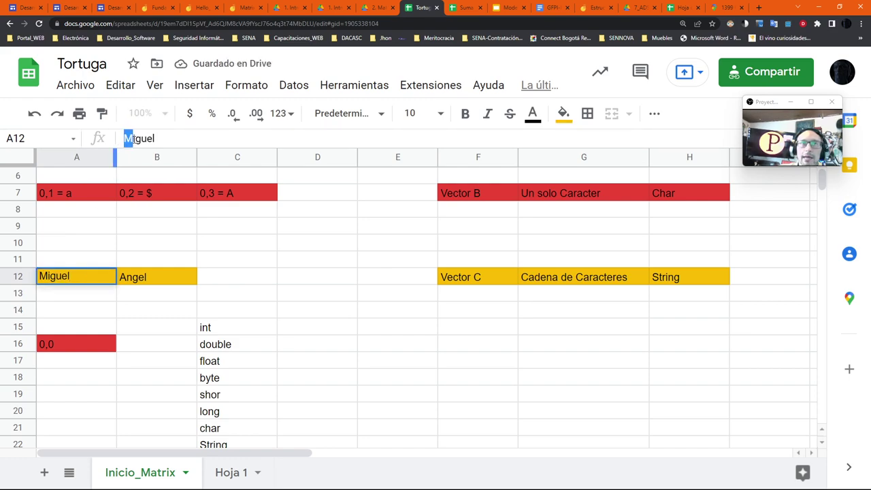
left_click_drag(133, 139, 140, 139)
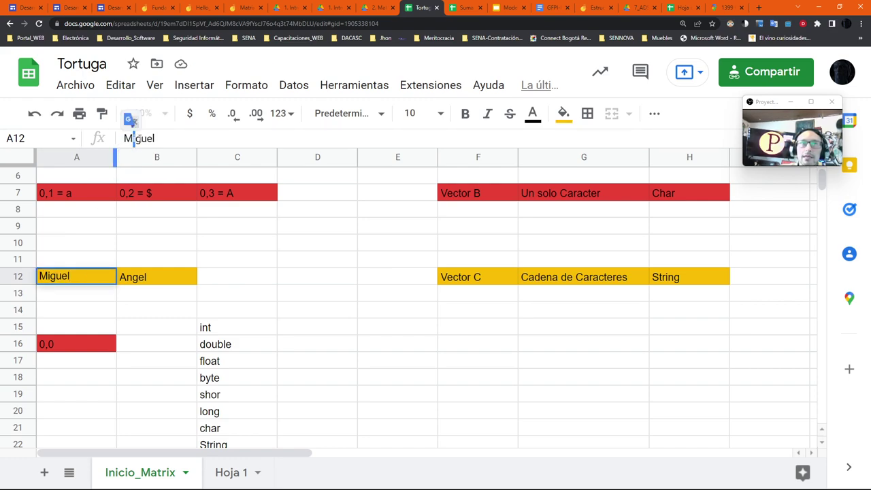
left_click_drag(142, 138, 147, 139)
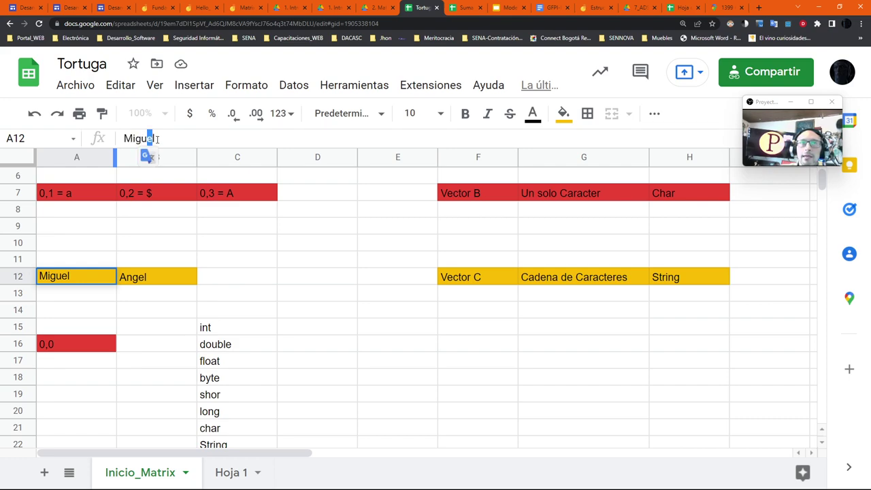
key("shift+Left")
key("shift+Left")
key("shift+Left")
key("shift+Left")
key("shift+Left")
key("shift+Left")
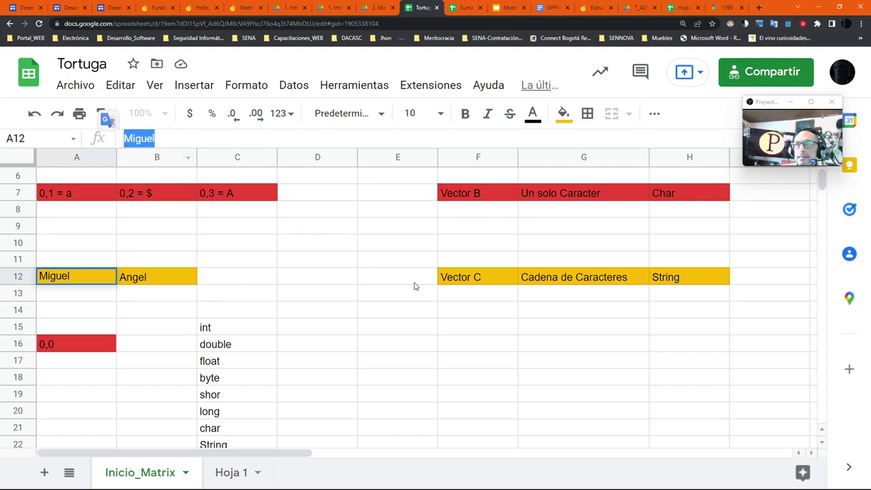
left_click(529, 279)
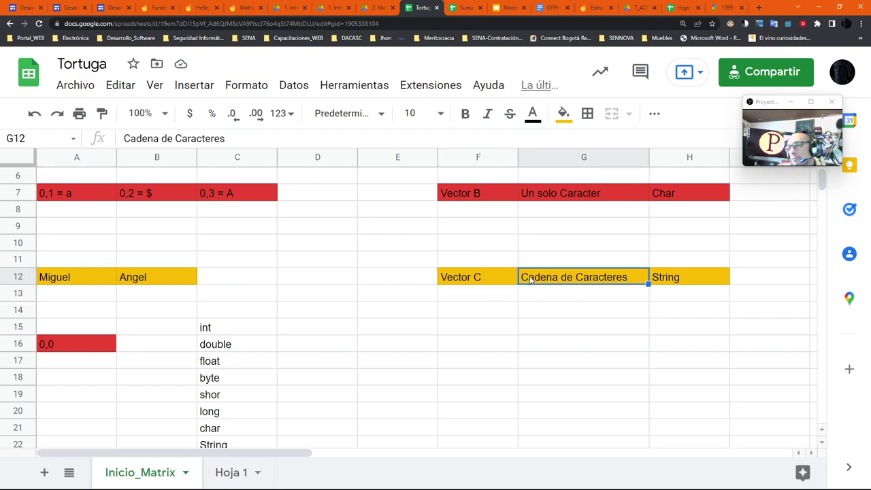
- Compare the single character assigned in A7 with Vector B's data type in H7, and with the names in A12 and B12
scroll(540, 280, "up", 2)
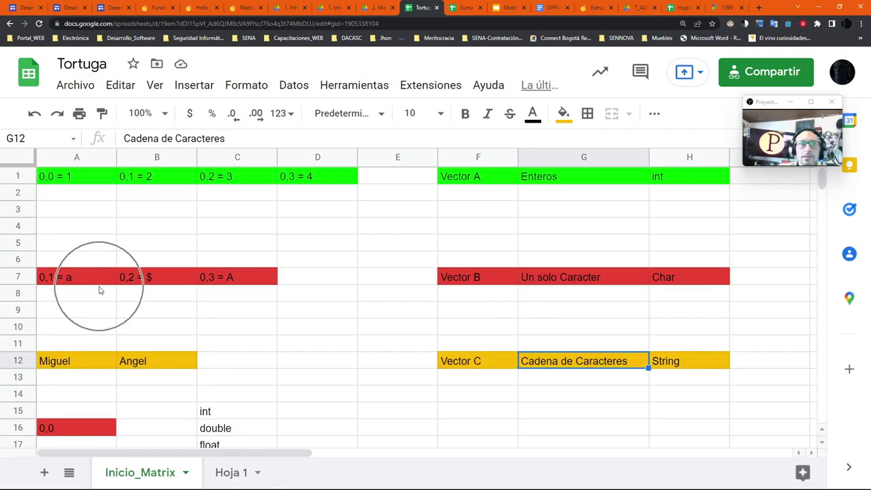
left_click(77, 285)
double_click(77, 277)
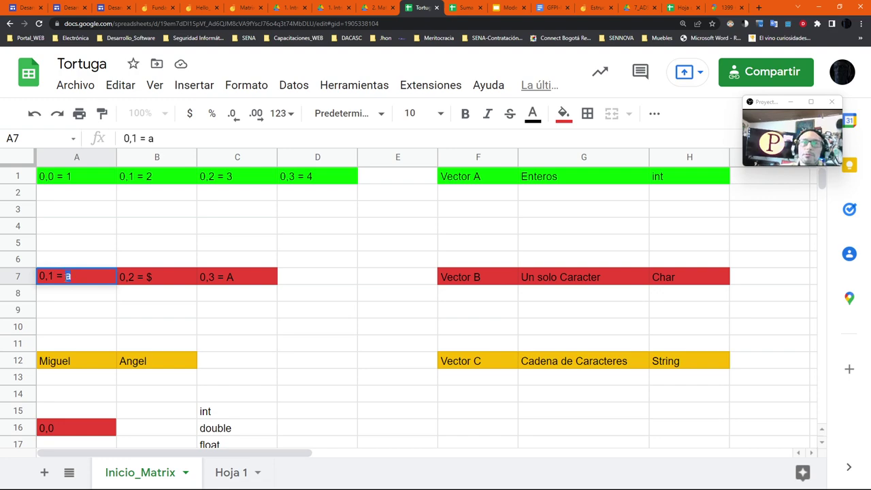
left_click_drag(70, 276, 69, 284)
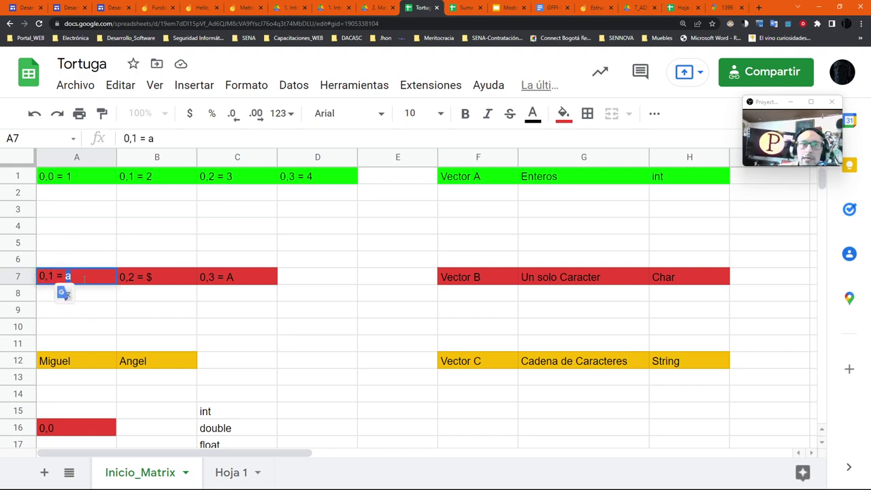
left_click(575, 284)
left_click(699, 281)
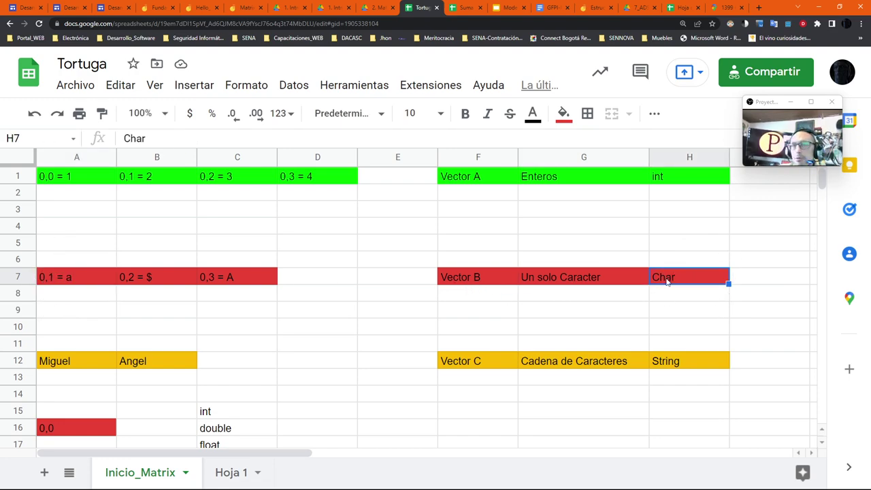
scroll(660, 295, "down", 2)
left_click(91, 270)
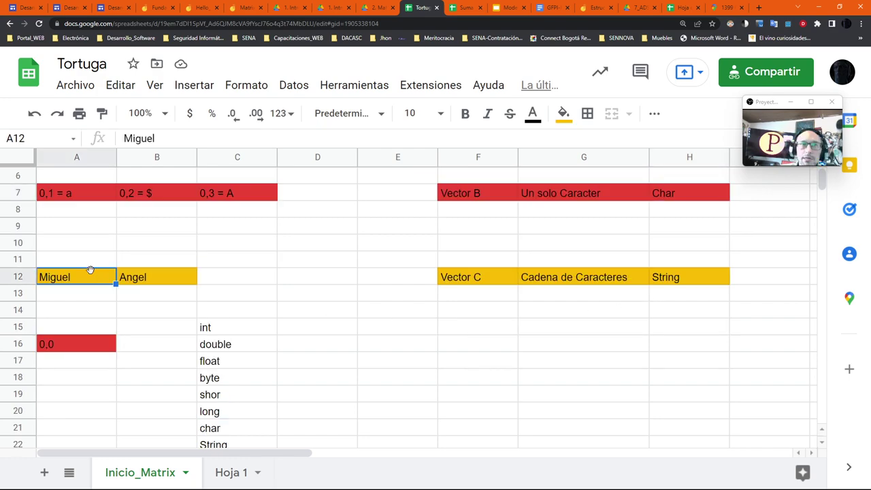
left_click(146, 284)
- Complete the index in A16 as 0,0 = 1.23 and fill the cell with turquoise
left_click(97, 341)
double_click(98, 342)
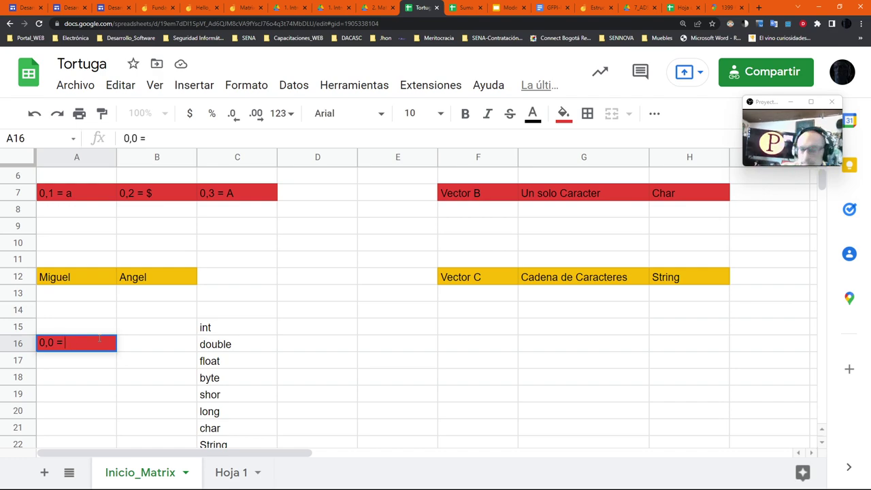
type("1.23")
- Reuse Vector C's labels in F16:H16 with the turquoise fill, and rename the vector in F16 as Vector D
left_click(506, 342)
type("Vector C\tCadena de Caracteres\tString")
double_click(505, 342)
key("BackSpace")
type("D")
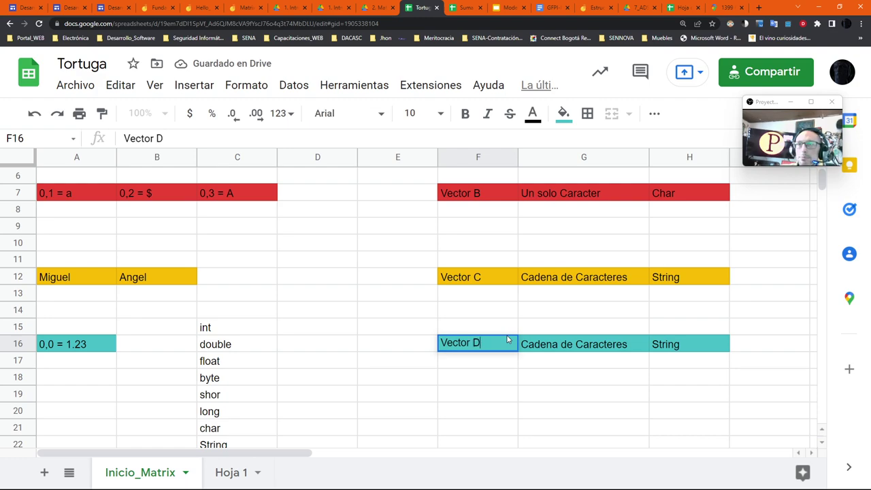
- Replace Vector D's description in G16 with Numerico Decimal
left_click(574, 344)
double_click(574, 344)
left_click_drag(619, 344, 522, 343)
type("N[us")
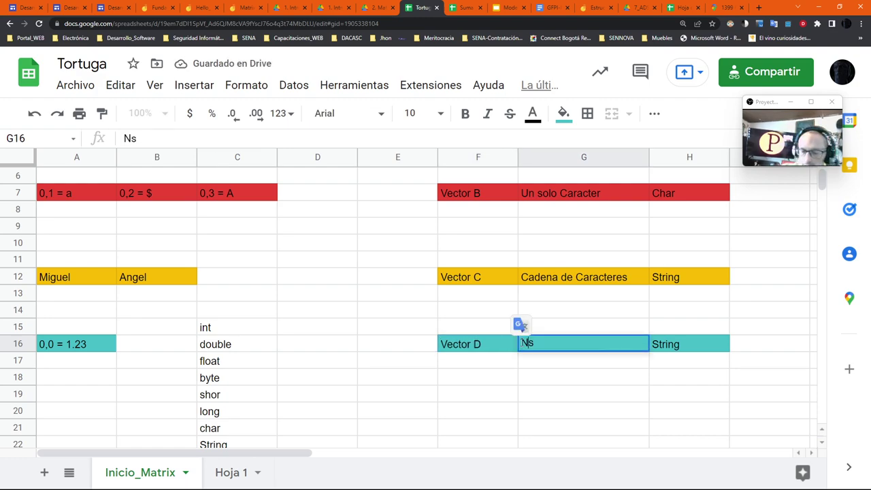
type("mer")
key("BackSpace")
key("BackSpace")
key("BackSpace")
key("BackSpace")
key("BackSpace")
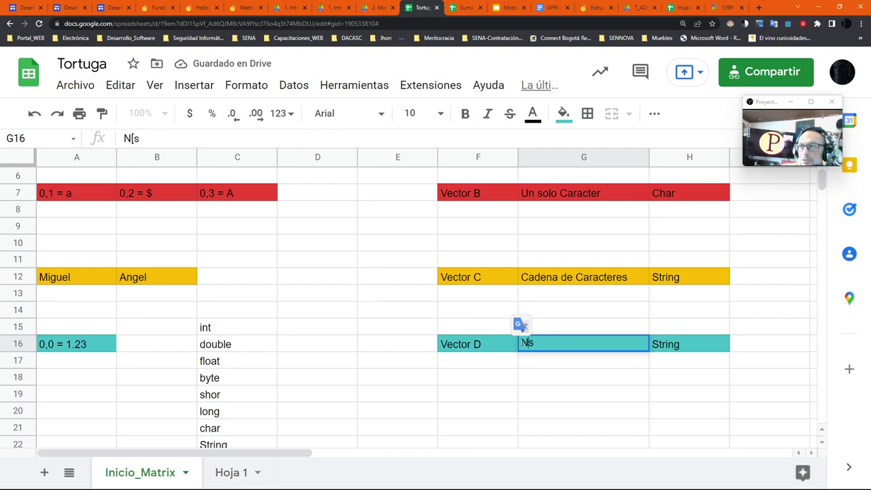
type("umerico Decim")
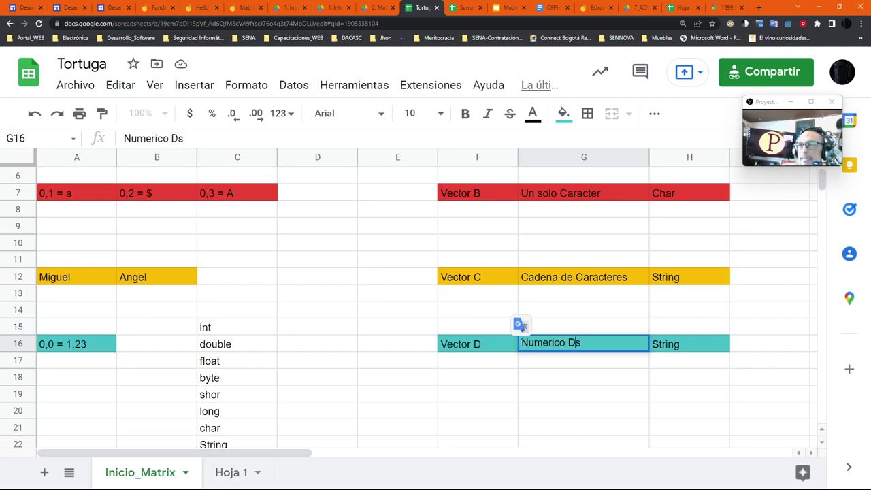
type("al")
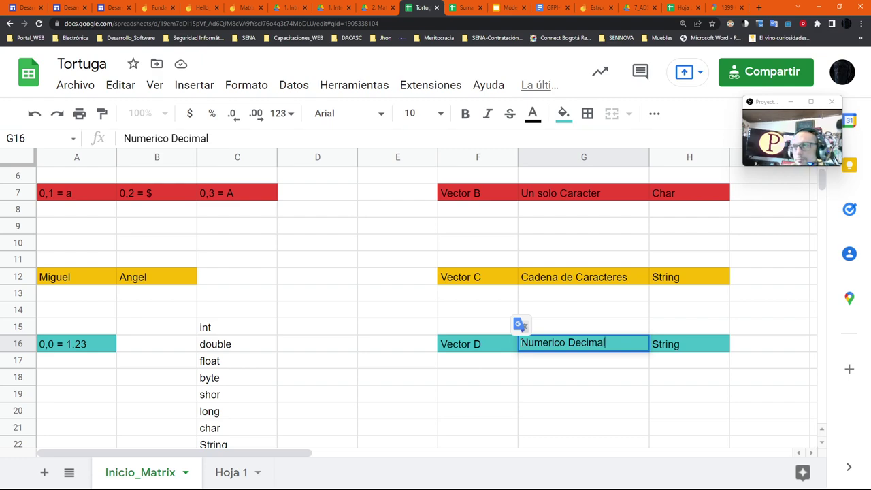
- Change Vector D's data type in H16 to Double
left_click(699, 349)
double_click(694, 350)
double_click(667, 342)
type("Double")
key("Return")
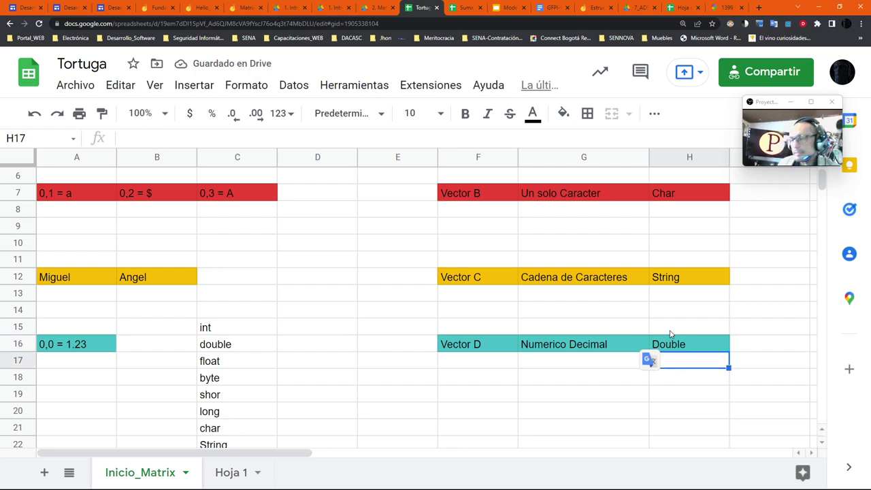
- Review the values of the green, red, yellow and turquoise vectors against their descriptions and data types, undoing any accidental cell move
scroll(134, 236, "up", 2)
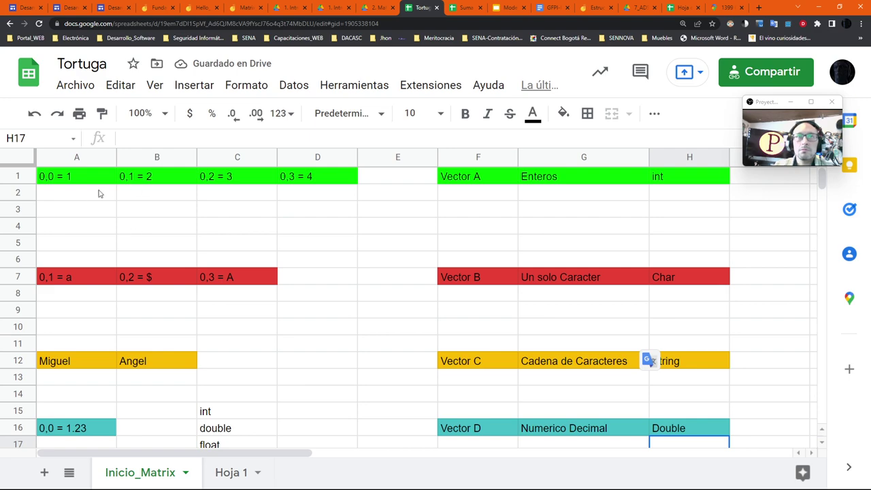
left_click(78, 181)
left_click(209, 180)
left_click(296, 180)
left_click(234, 278)
left_click(151, 284)
left_click(77, 282)
left_click(95, 348)
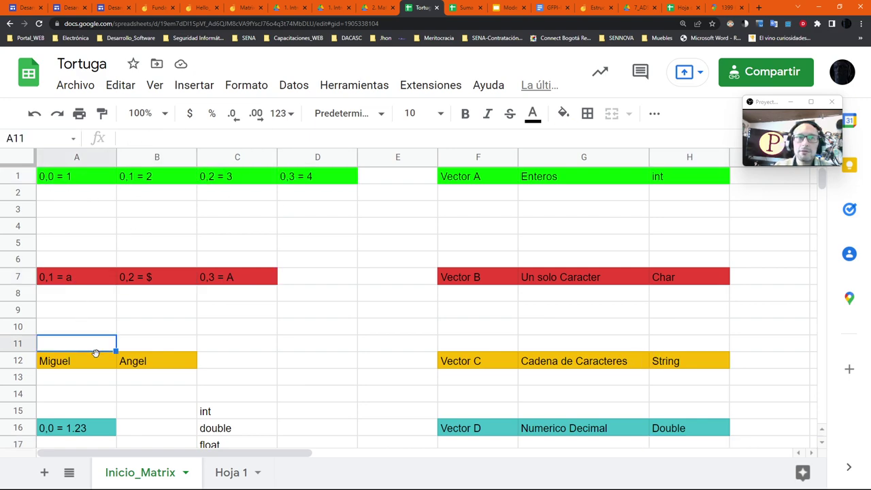
left_click_drag(96, 349, 114, 365)
key("ctrl+z")
scroll(142, 348, "down", 5)
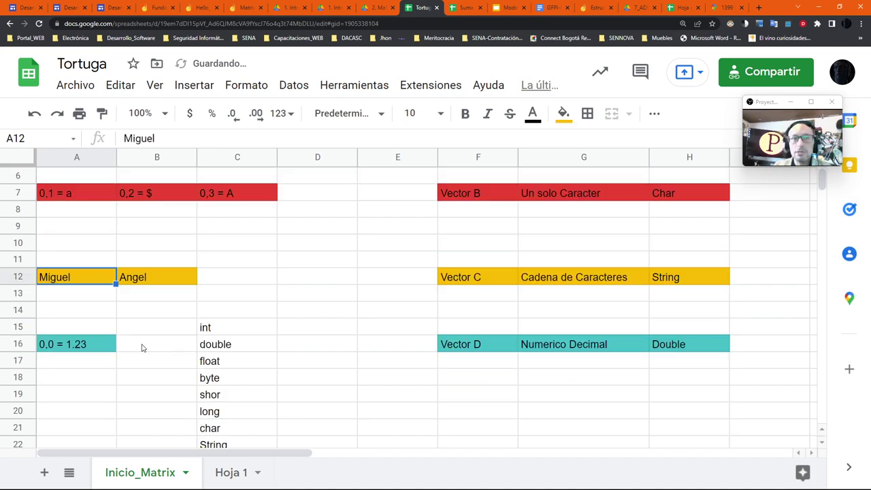
left_click(77, 243)
scroll(505, 290, "up", 3)
scroll(505, 290, "up", 2)
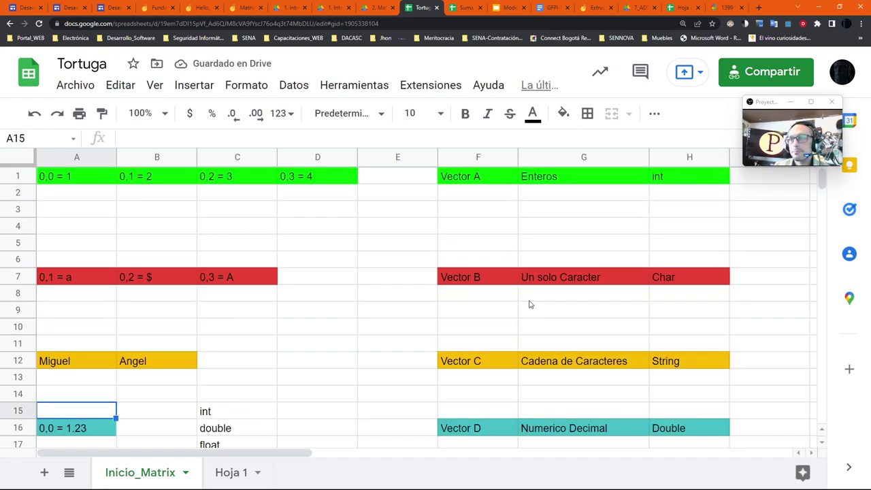
scroll(410, 307, "down", 4)
- Examine the list of data types starting in C15 and compare it with the vector rows and the value in A16
left_click(202, 297)
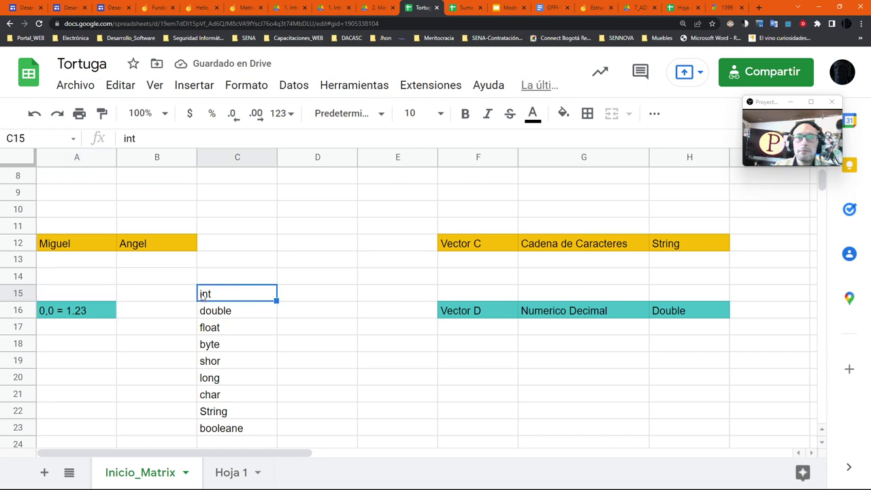
scroll(202, 297, "up", 3)
scroll(202, 297, "down", 3)
left_click(211, 297)
left_click(211, 296)
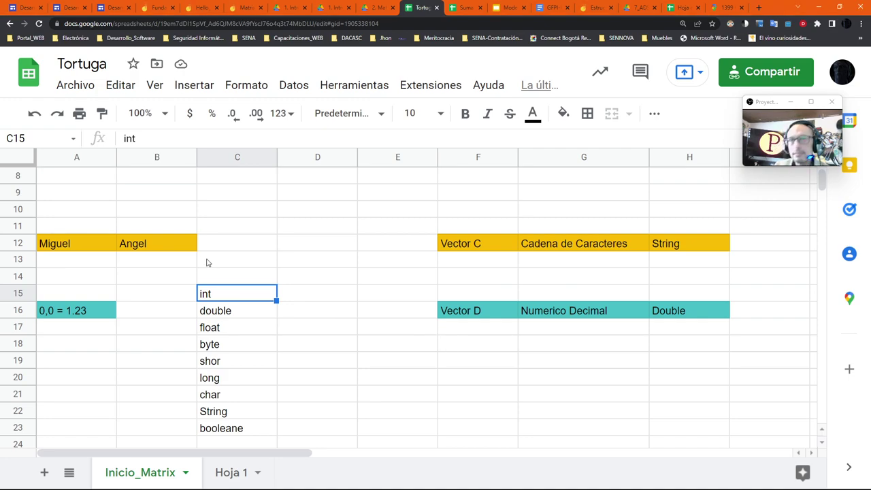
left_click(77, 311)
scroll(79, 312, "up", 3)
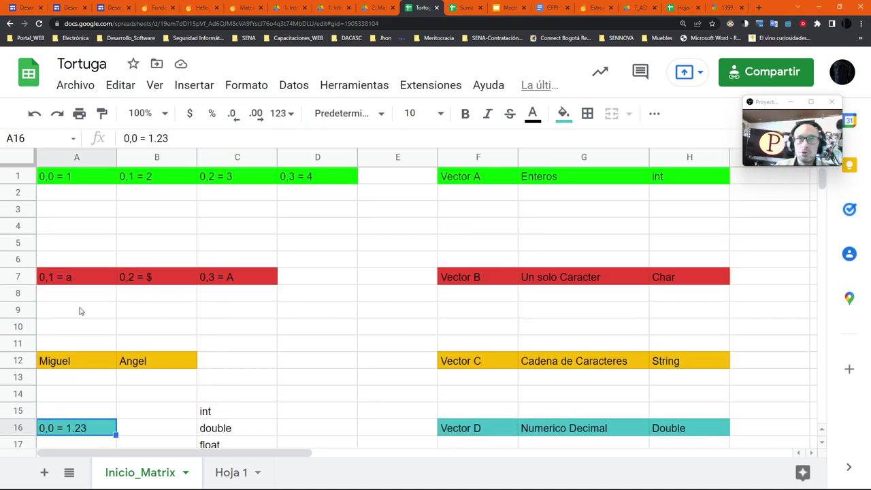
scroll(80, 311, "down", 3)
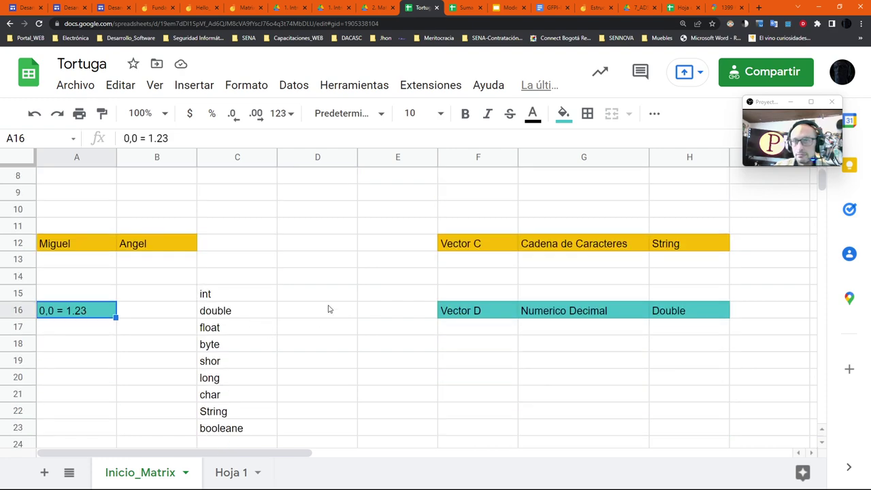
key("Right")
key("Right")
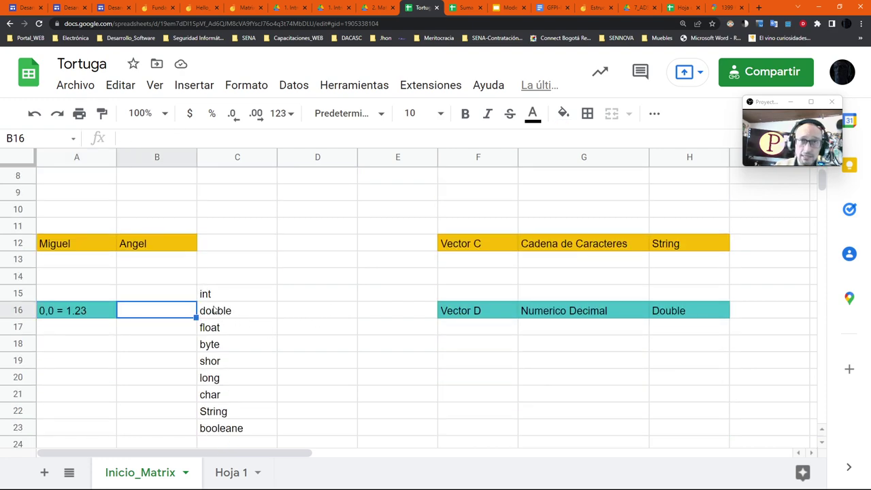
left_click(90, 317)
- Enter int in A19 and tipo de datos cliente in B19, and widen column B to fit the text
left_click(75, 358)
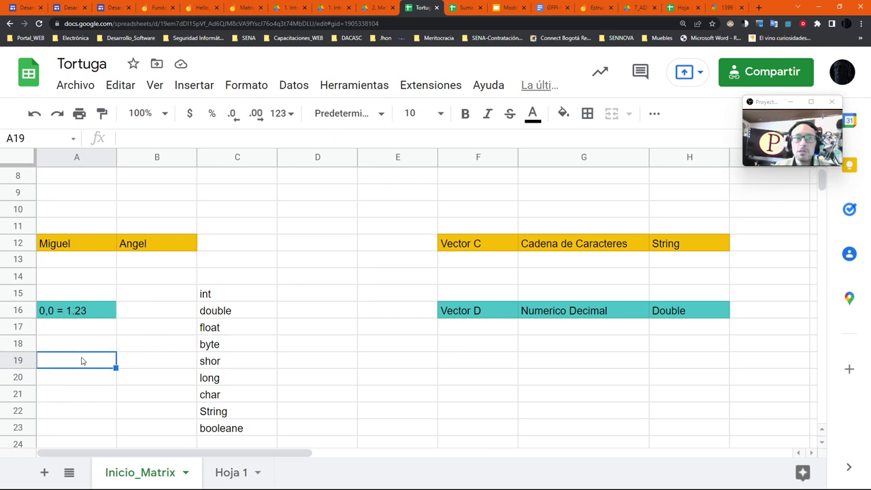
left_click(125, 364)
left_click(76, 365)
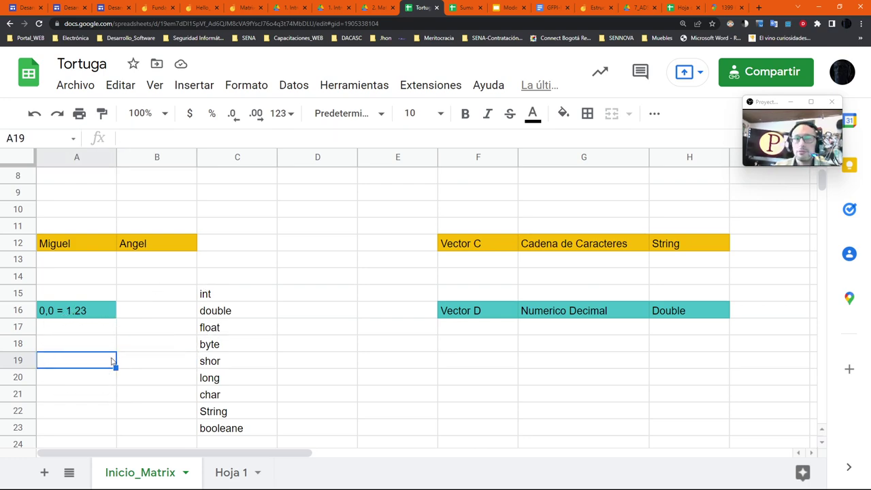
type("int")
key("Tab")
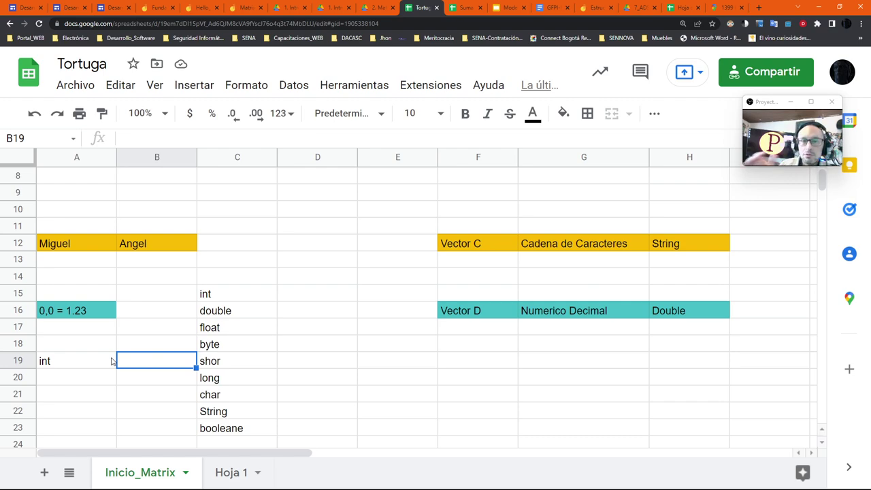
type("tipo de d")
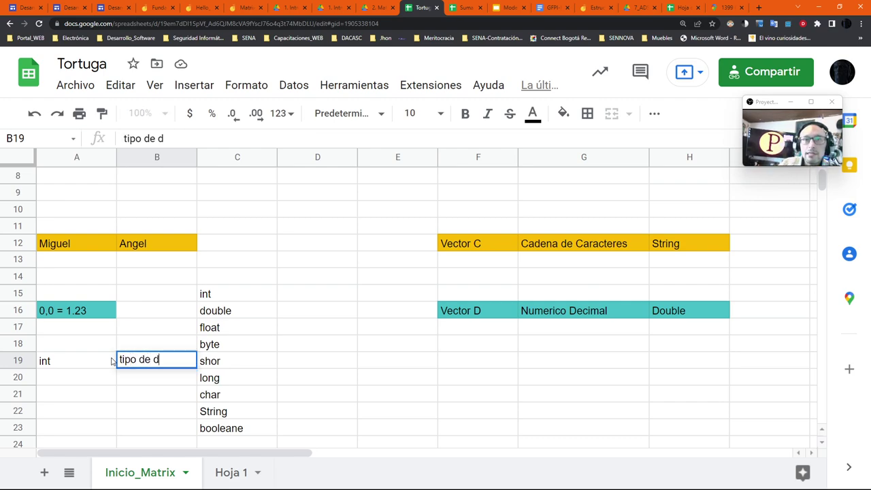
type("atos clie")
key("Return")
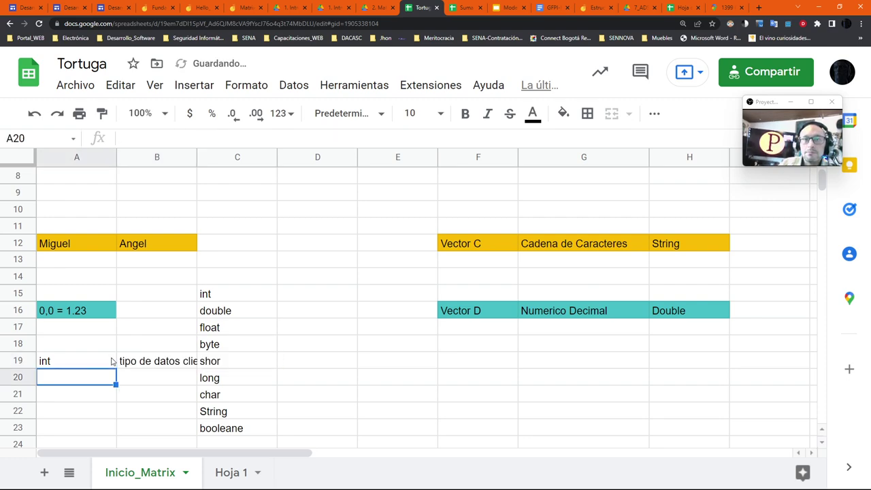
left_click_drag(197, 156, 232, 157)
- Fill the cells A19:B19 with red
left_click(93, 360)
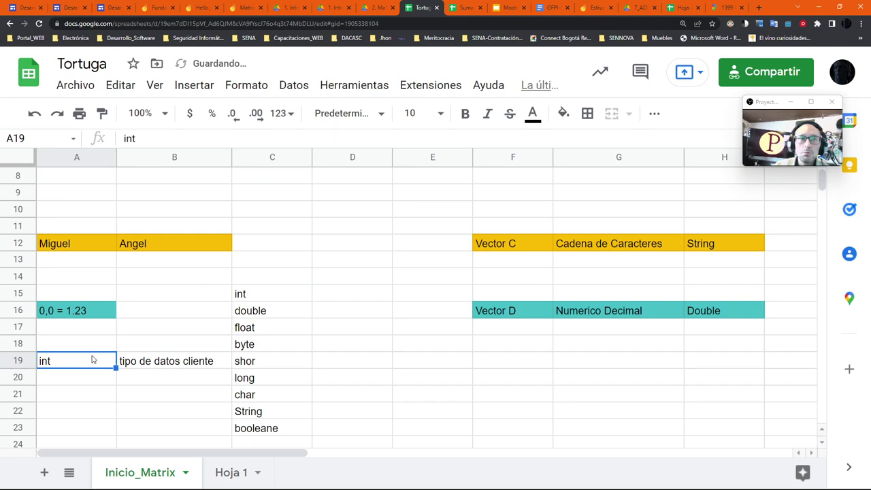
left_click(135, 358)
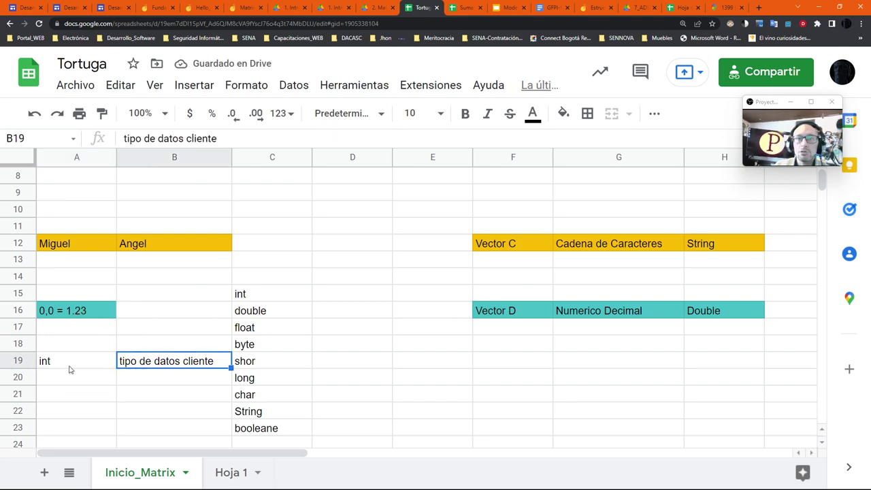
left_click(108, 368)
left_click_drag(107, 369, 180, 362)
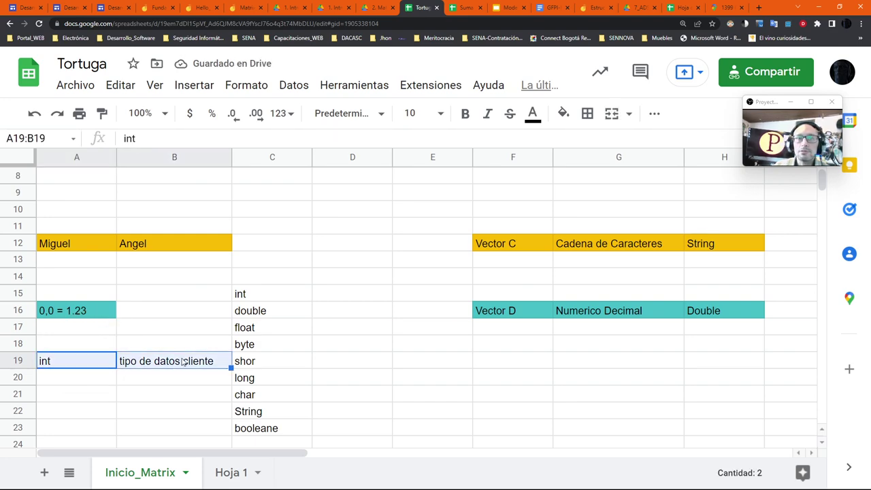
left_click(567, 116)
left_click(586, 262)
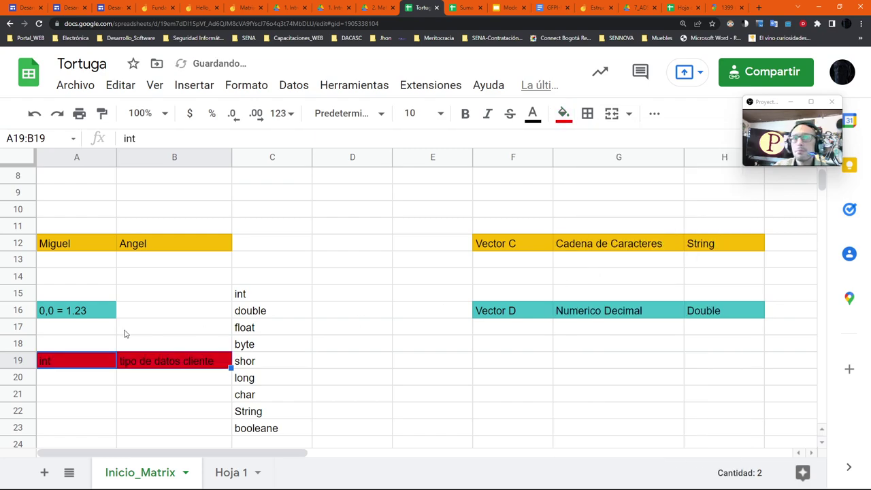
left_click(103, 371)
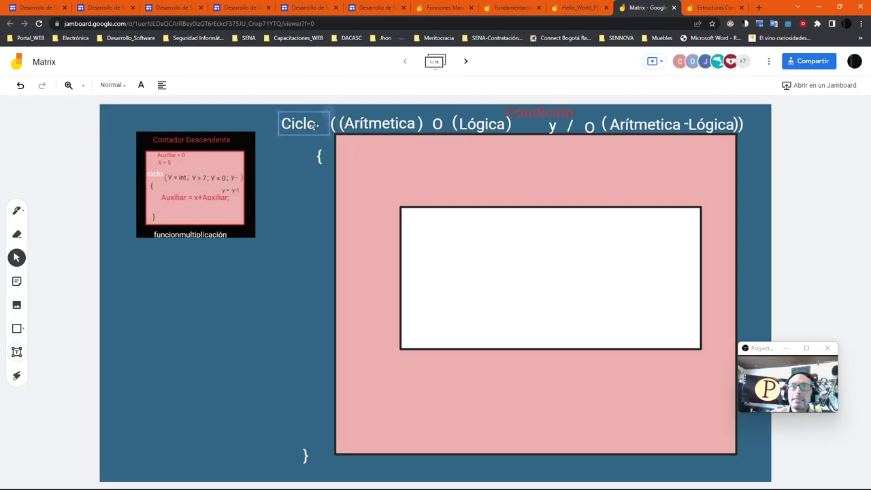
- Switch to the Matrix Jamboard and add 1 on a second line of the Ciclo text
left_click(314, 125)
key("Return")
type("1")
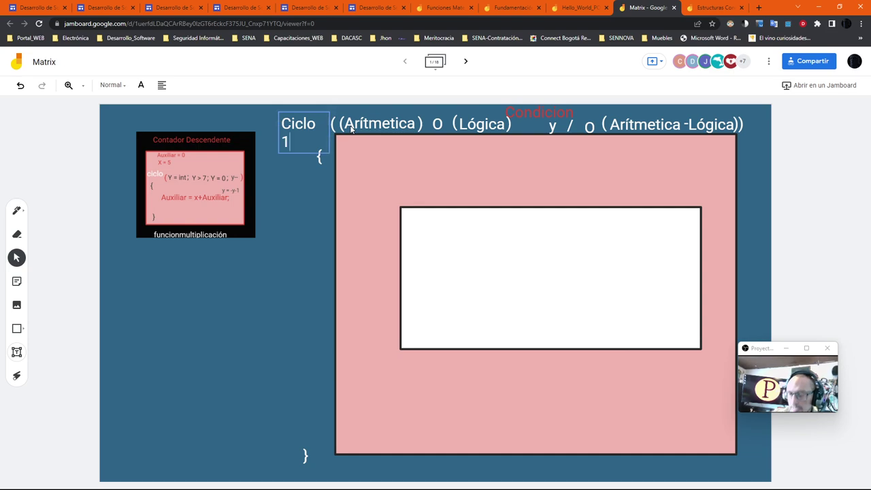